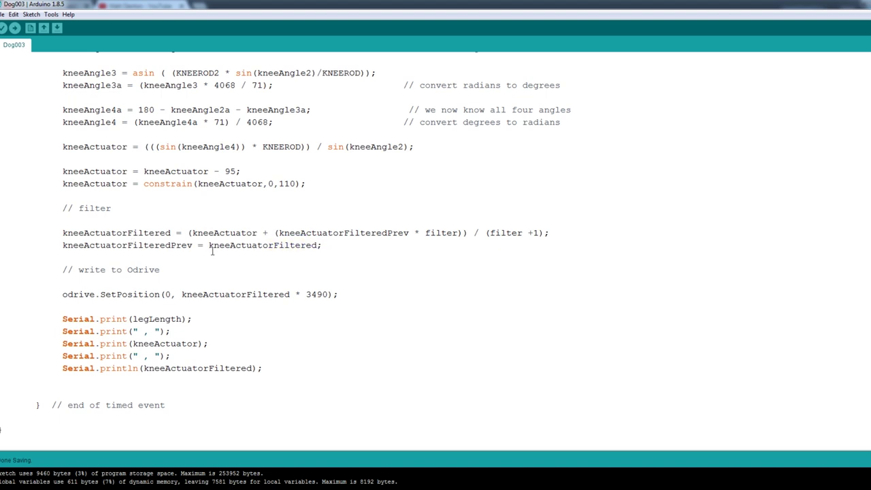
Highlight the kneeActuatorFilteredPrev line in the Dog003 sketch, then clear the selection
drag(323, 246, 63, 245)
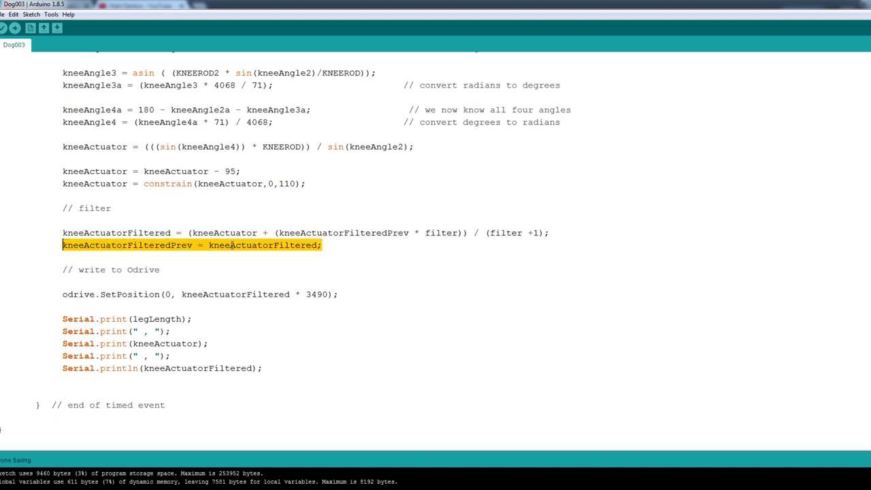
click(232, 246)
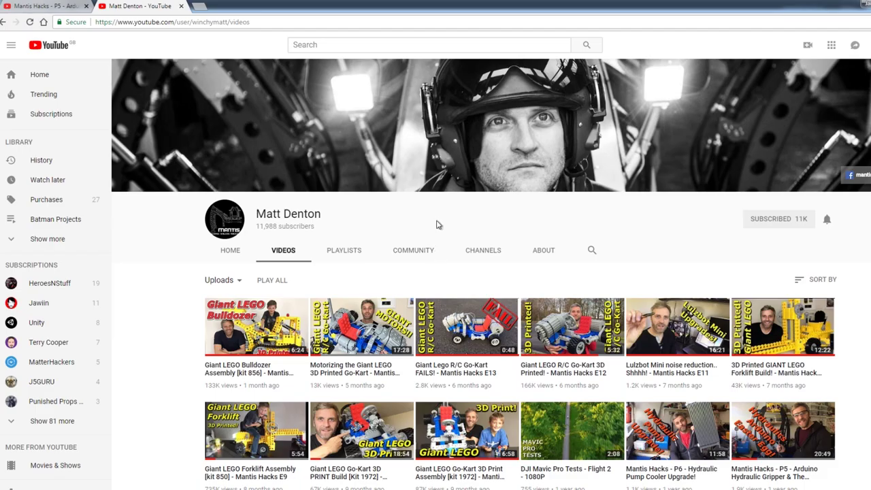
Scroll through the channel's older videos and bring up the Mantis Hacks P5 hydraulic gripper video
scroll(530, 322, down, 2)
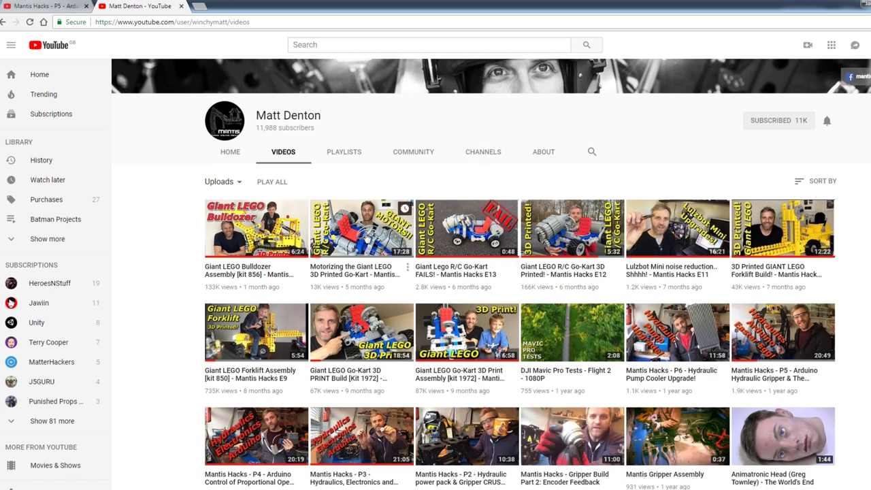
scroll(525, 271, down, 3)
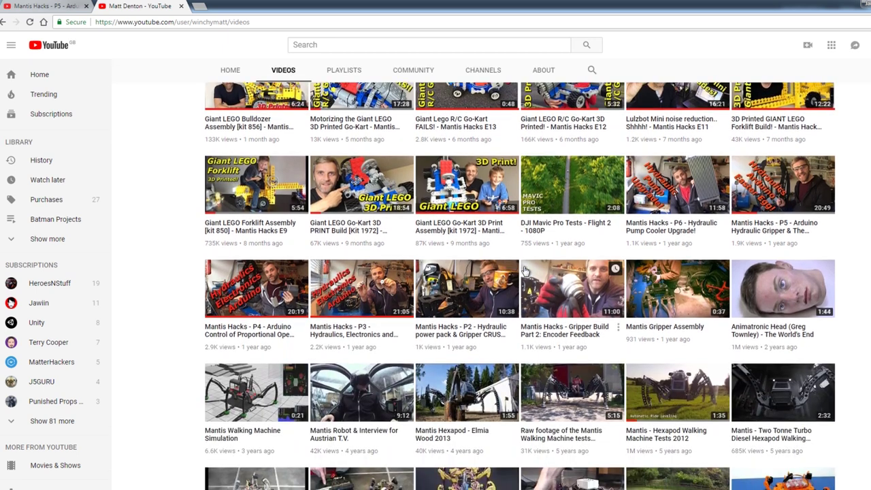
scroll(525, 271, down, 1)
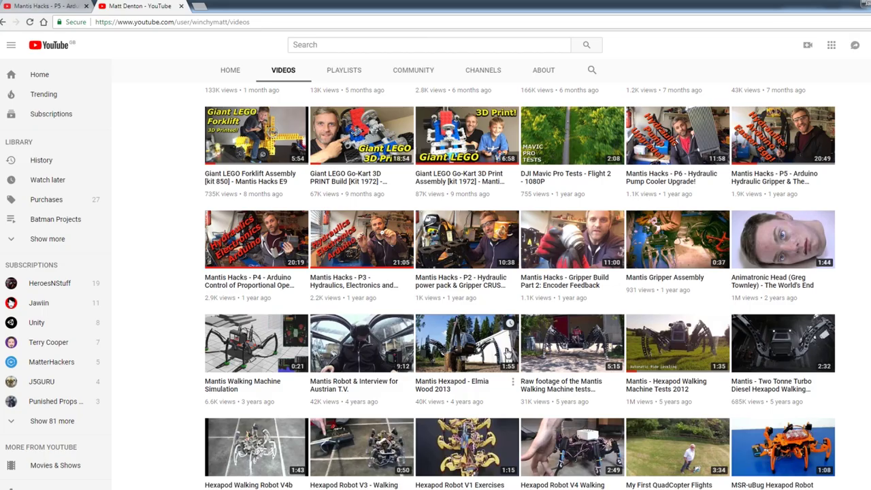
click(51, 5)
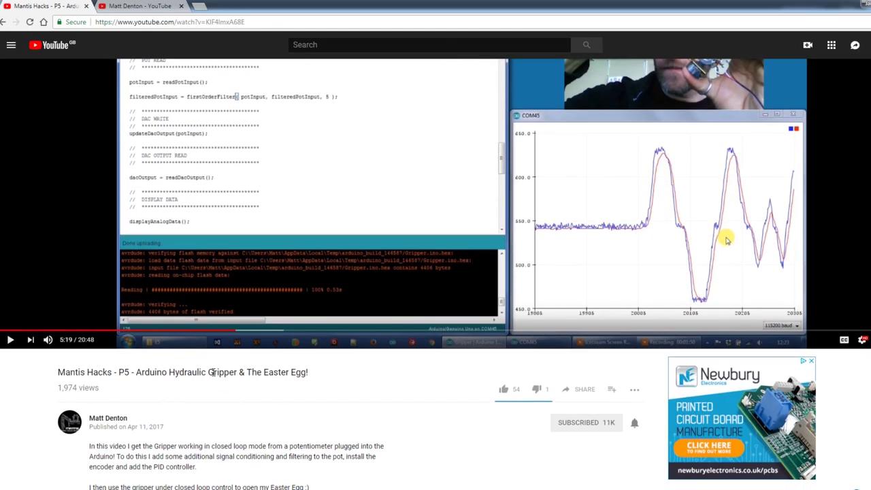
scroll(213, 373, up, 2)
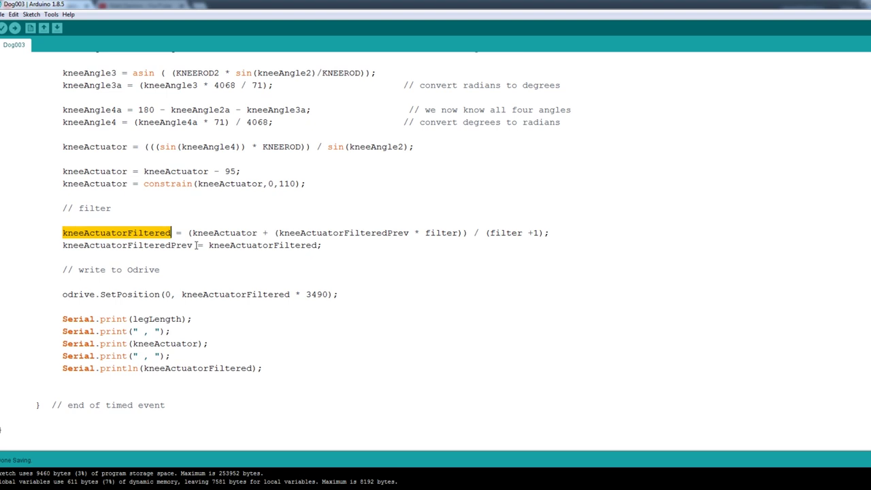
Open the COM9 Serial Monitor from Tools and nudge its window left and down
click(324, 244)
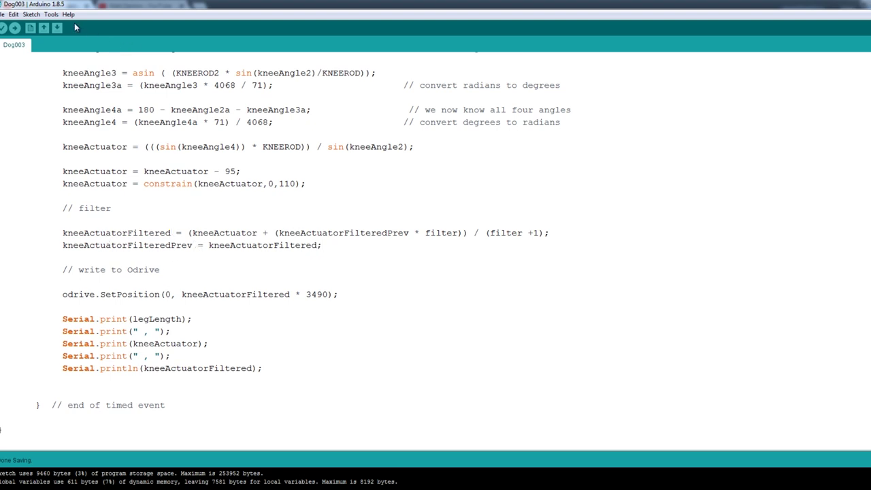
click(51, 14)
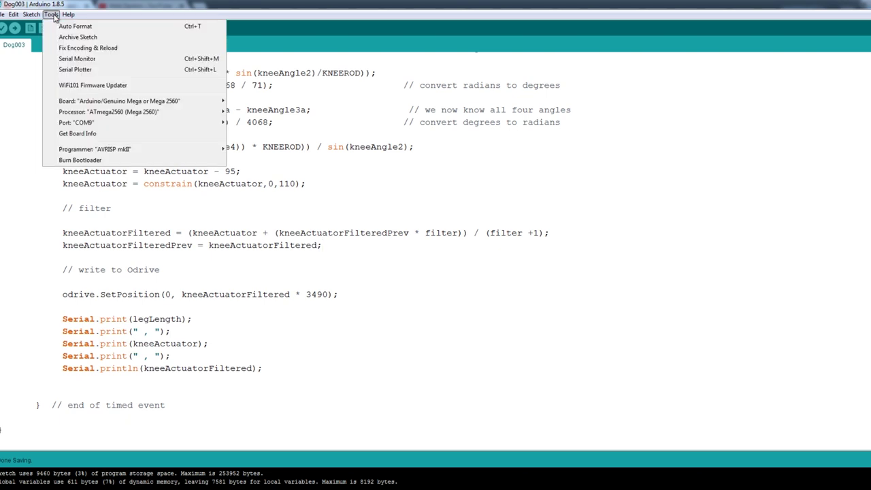
click(79, 59)
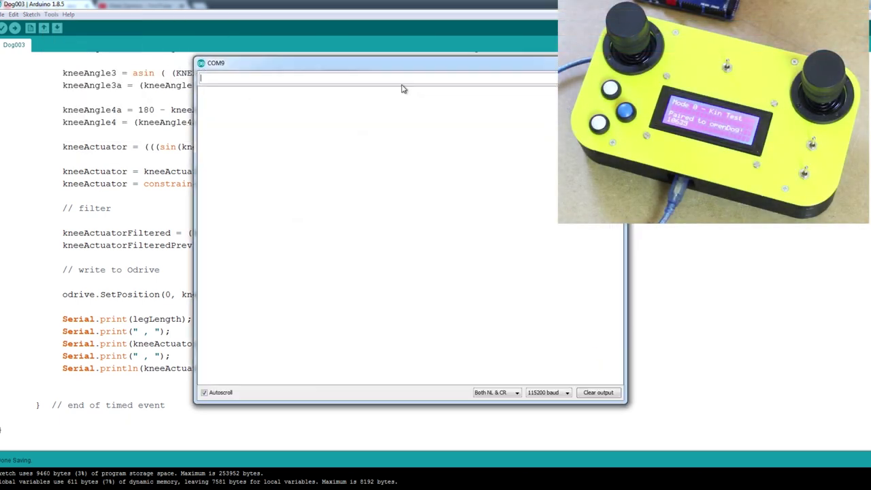
drag(402, 68, 372, 78)
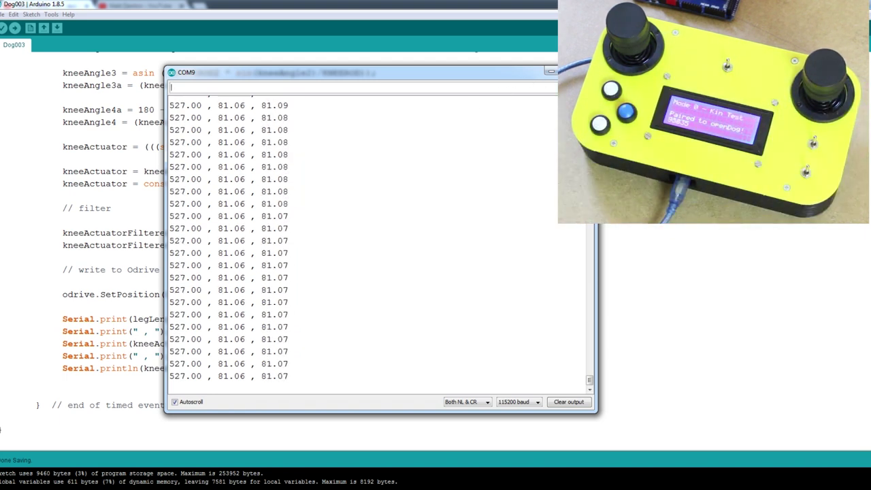
Open the Serial Plotter to graph raw and filtered knee actuator values, nudging it up-right
click(27, 7)
click(50, 14)
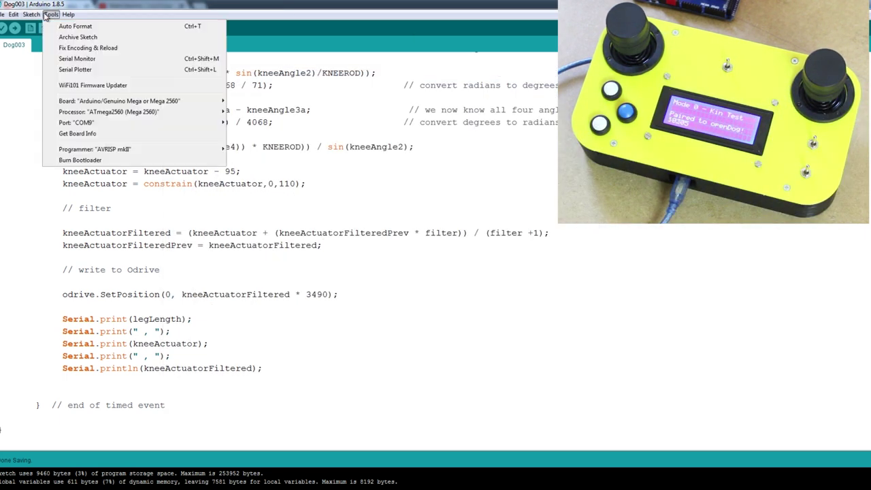
click(89, 70)
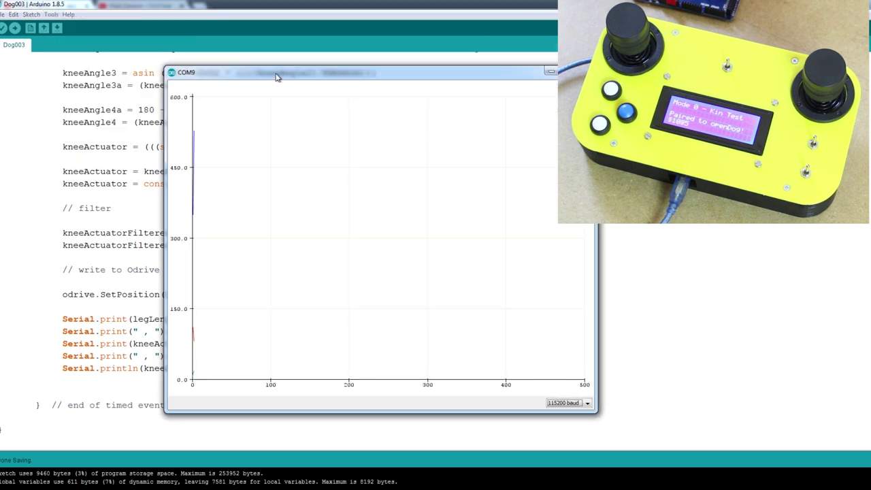
drag(271, 77, 276, 71)
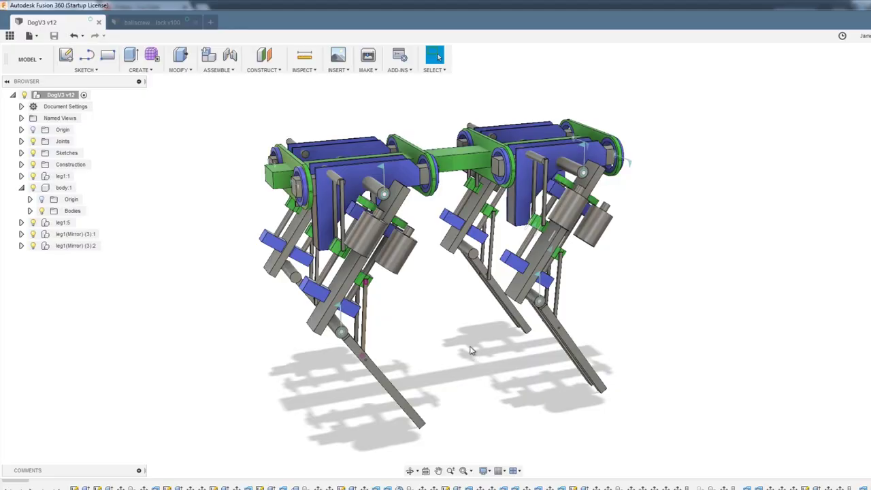
Orbit DogV3 to a frontal view and drive the front leg joint to preview its motion
shift+middle_drag(471, 351, 408, 326)
scroll(388, 268, up, 5)
shift+middle_drag(486, 359, 393, 316)
scroll(429, 335, down, 3)
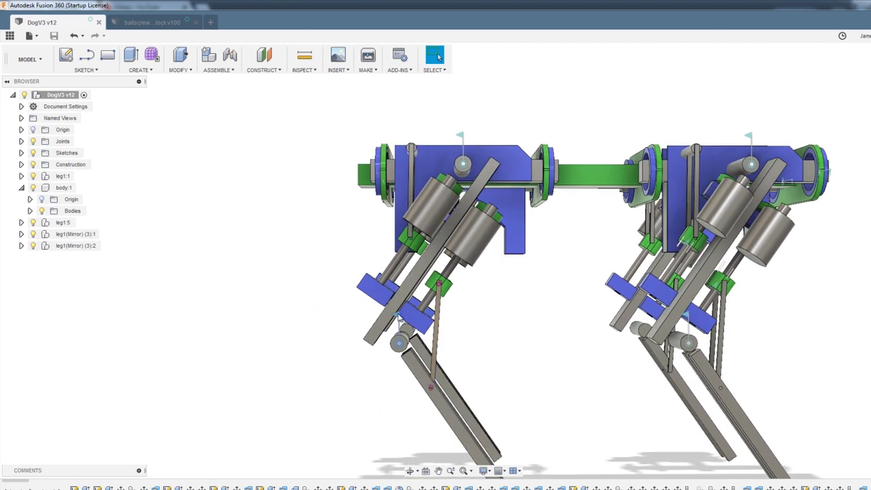
double_click(399, 319)
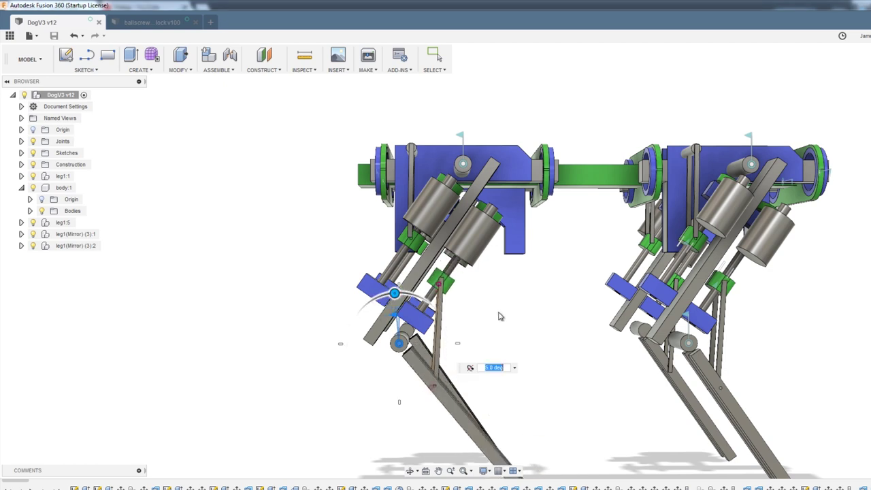
click(436, 56)
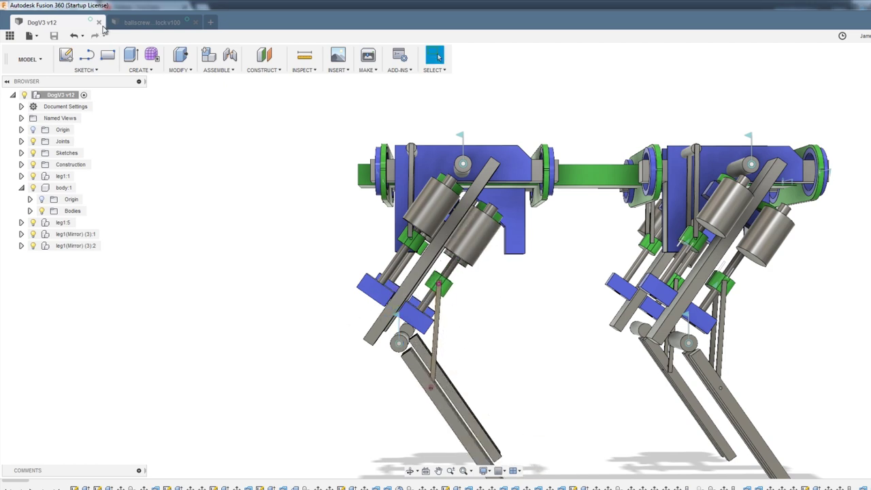
Glance at the ballscrew test rig, then swing DogV3's front leg back and forth about its joint
click(136, 23)
shift+middle_drag(564, 347, 389, 294)
click(41, 25)
shift+middle_drag(474, 304, 514, 320)
click(507, 192)
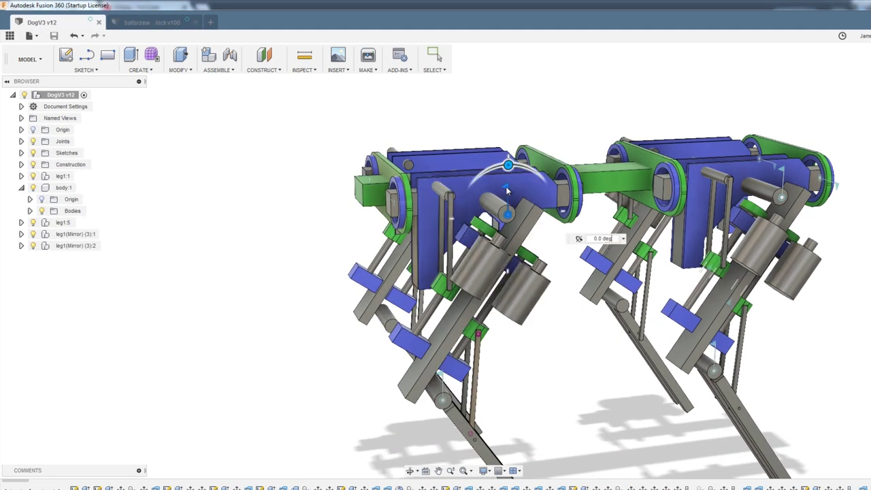
mouse_move(509, 166)
mouse_down()
mouse_move(531, 167)
mouse_move(482, 169)
mouse_move(523, 171)
mouse_move(492, 170)
mouse_move(512, 166)
mouse_up()
key(Escape)
Orbit around the DogV3 robot to review it from side, frontal and three-quarter angles
shift+middle_drag(574, 414, 589, 311)
scroll(518, 334, up, 5)
shift+middle_drag(459, 279, 513, 292)
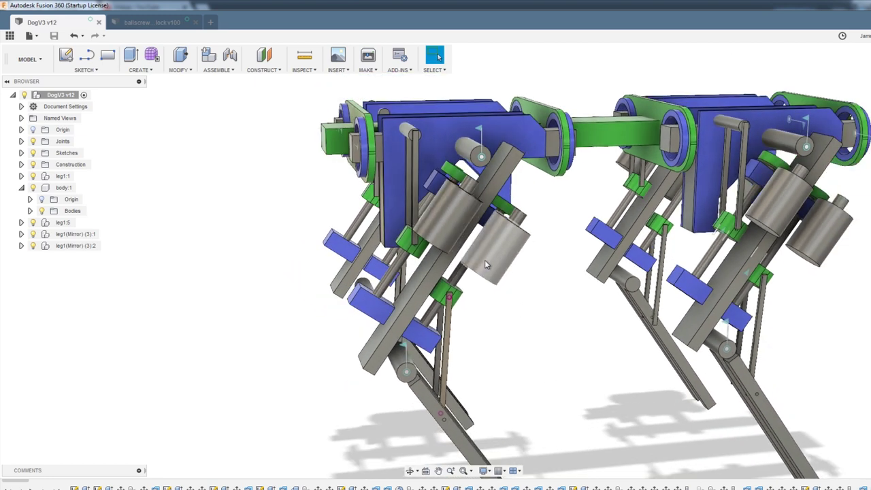
shift+middle_drag(486, 265, 553, 342)
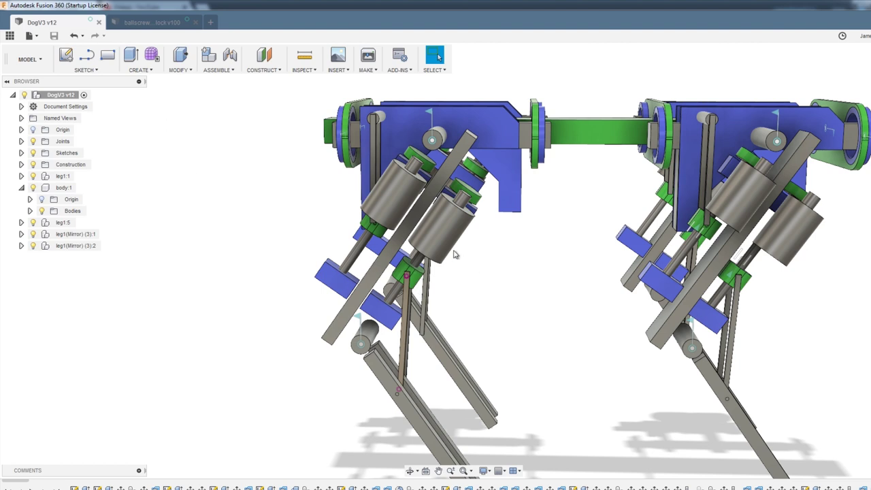
shift+middle_drag(518, 325, 613, 286)
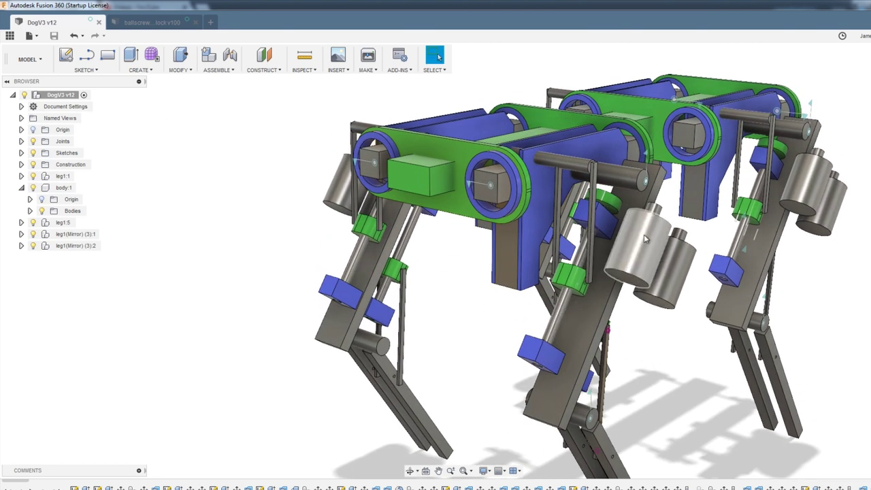
In the ballscrew test rig, slide the ball nut along the screw to -80 mm
key(ctrl+Tab)
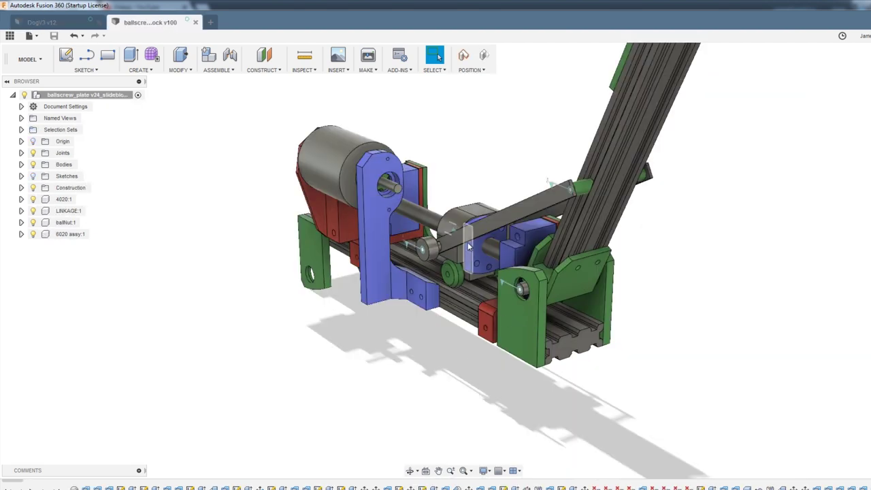
click(453, 233)
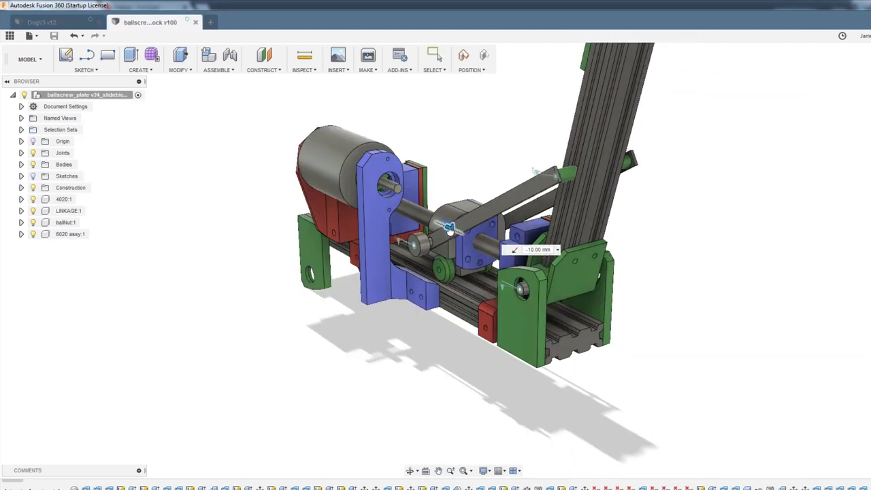
shift+middle_drag(443, 245, 387, 204)
drag(468, 223, 505, 211)
shift+middle_drag(506, 210, 652, 253)
scroll(439, 226, up, 5)
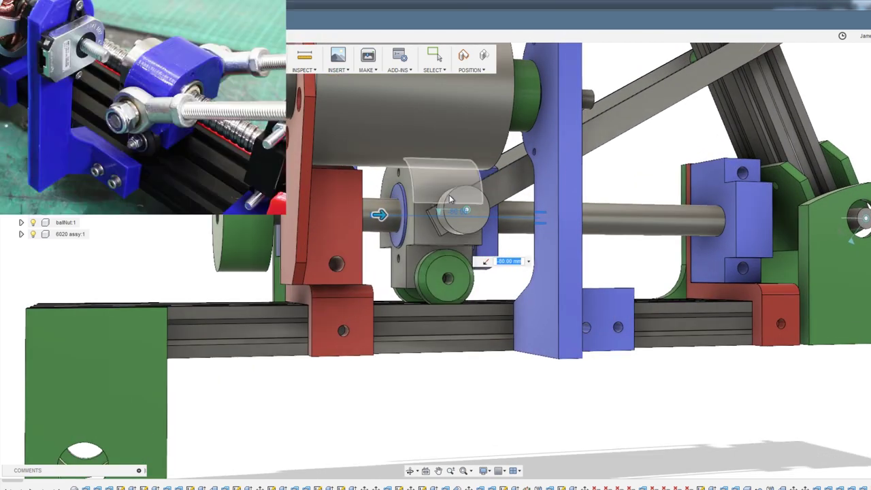
scroll(470, 217, down, 5)
shift+middle_drag(468, 225, 532, 167)
Slide the linkage further to -90 mm so the leg swings, then view the assembly end-on
drag(528, 179, 517, 234)
shift+middle_drag(602, 326, 537, 315)
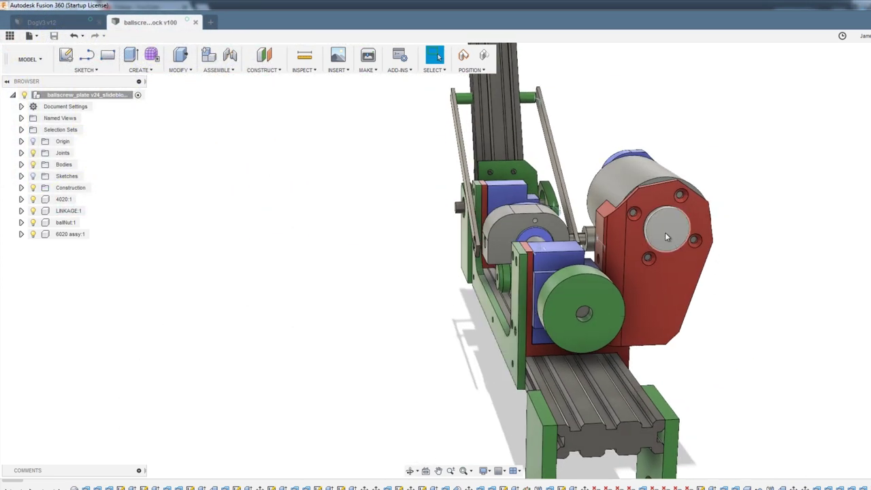
shift+middle_drag(446, 308, 502, 347)
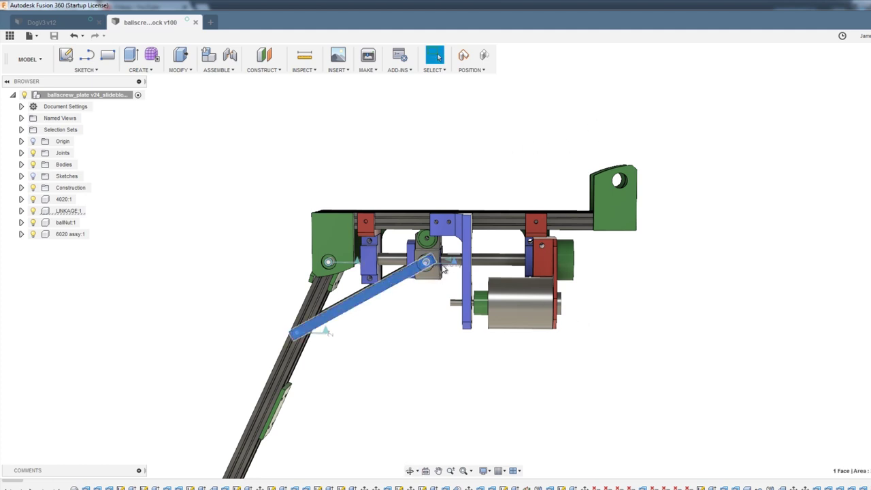
drag(450, 262, 519, 260)
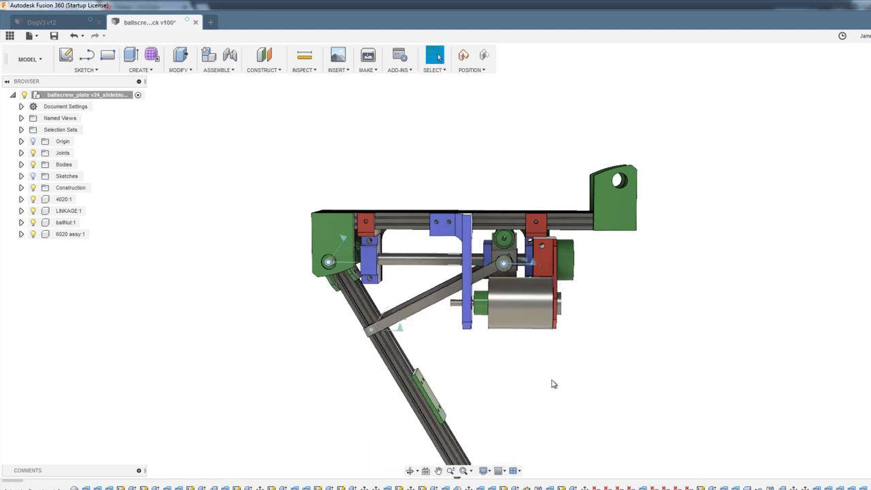
shift+middle_drag(551, 377, 587, 252)
scroll(513, 331, up, 3)
scroll(513, 331, down, 3)
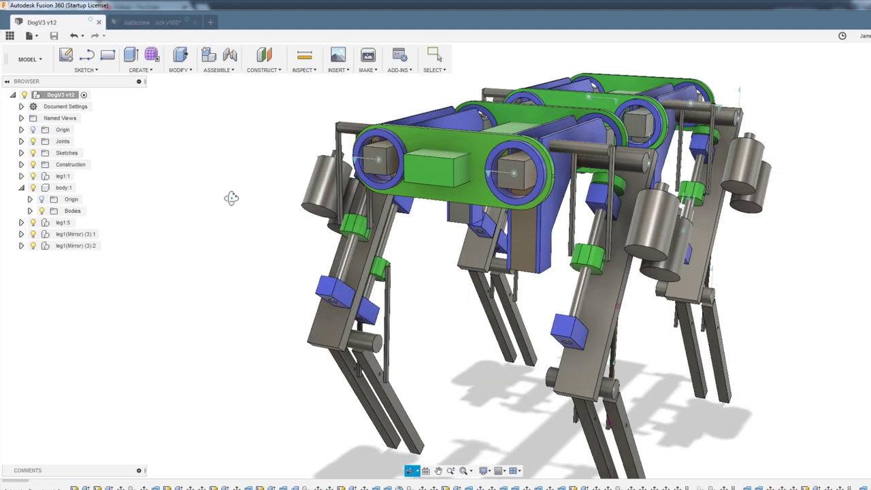
From a front view, swing the right leg outward and back at its hip joint
shift+middle_drag(403, 196, 249, 197)
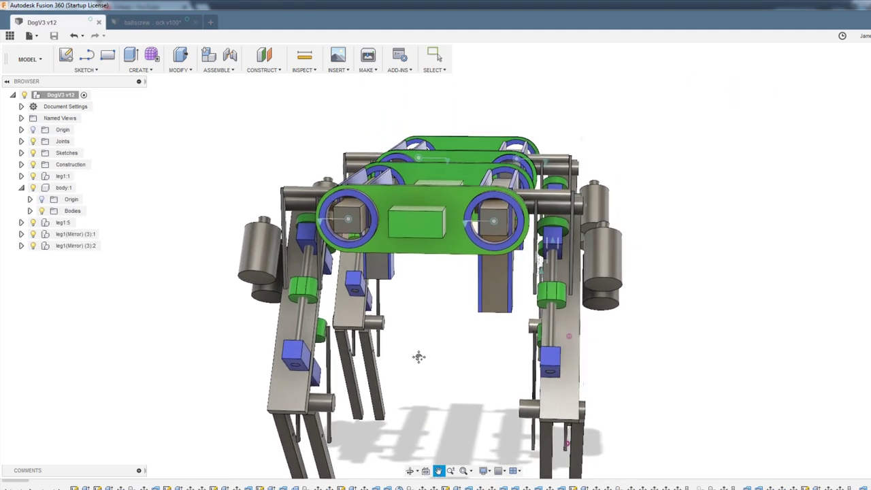
scroll(518, 294, up, 4)
scroll(555, 294, up, 2)
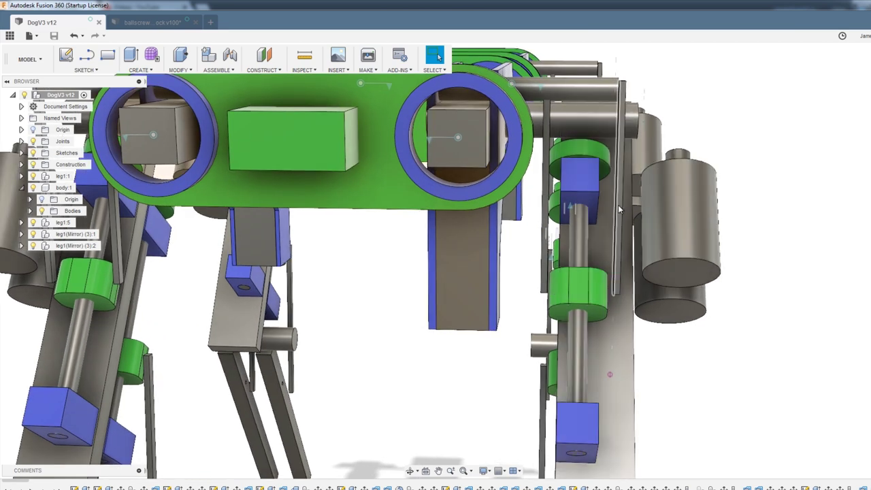
scroll(613, 211, down, 5)
shift+middle_drag(601, 313, 676, 368)
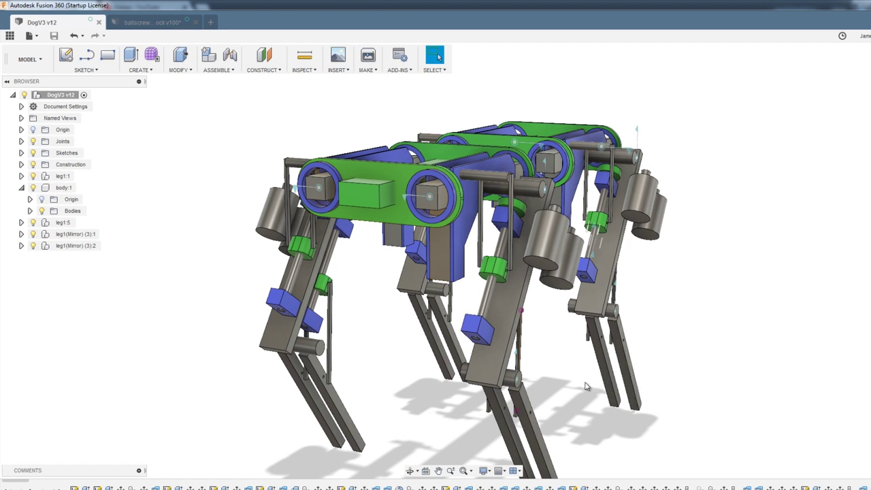
shift+middle_drag(582, 387, 416, 330)
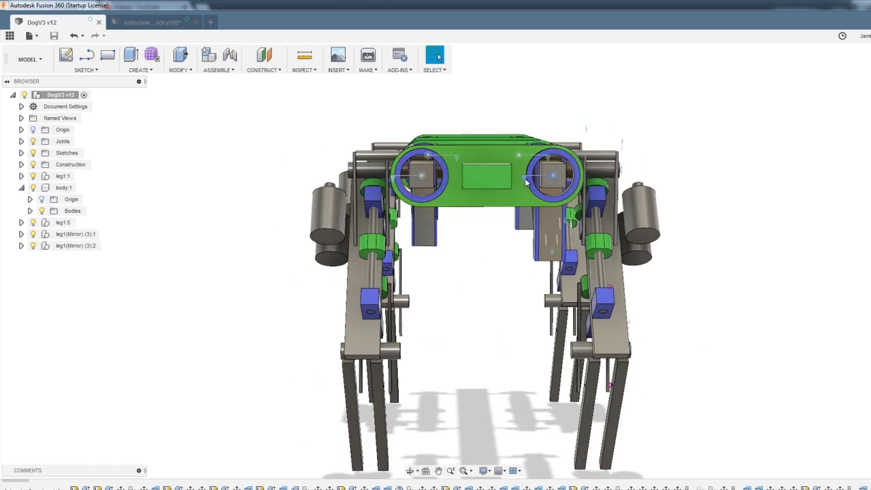
click(525, 180)
drag(502, 175, 505, 157)
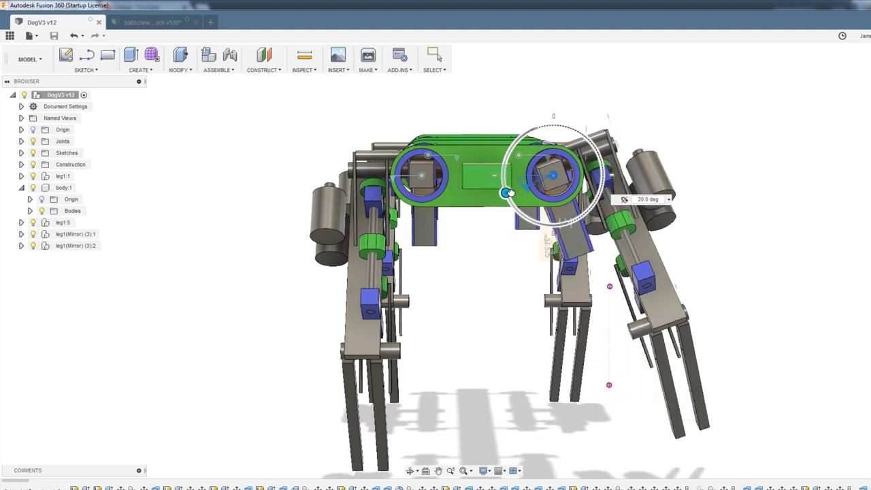
drag(510, 196, 502, 167)
click(513, 248)
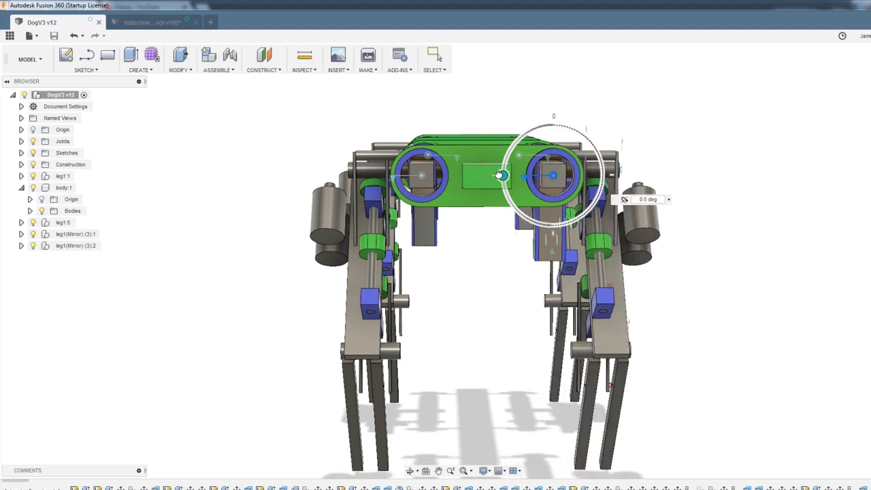
Orbit around the robot and select the top and middle body plates
shift+middle_drag(514, 325, 505, 313)
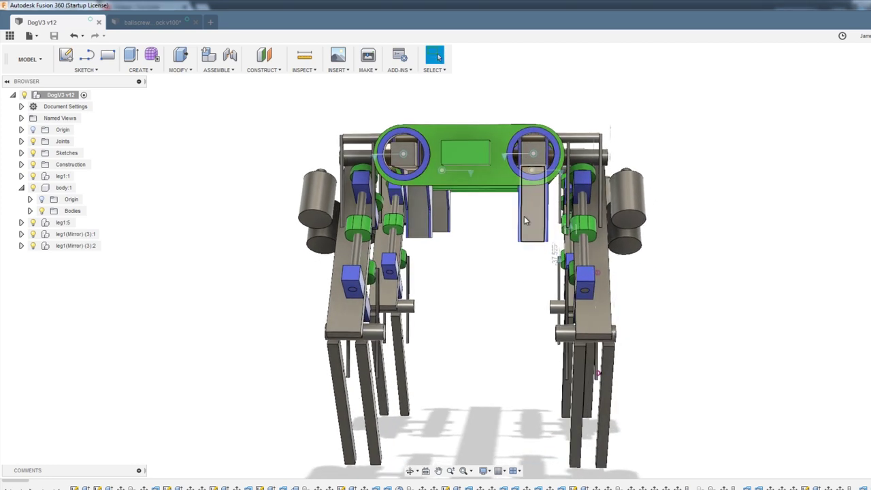
shift+middle_drag(525, 220, 522, 273)
scroll(523, 273, up, 2)
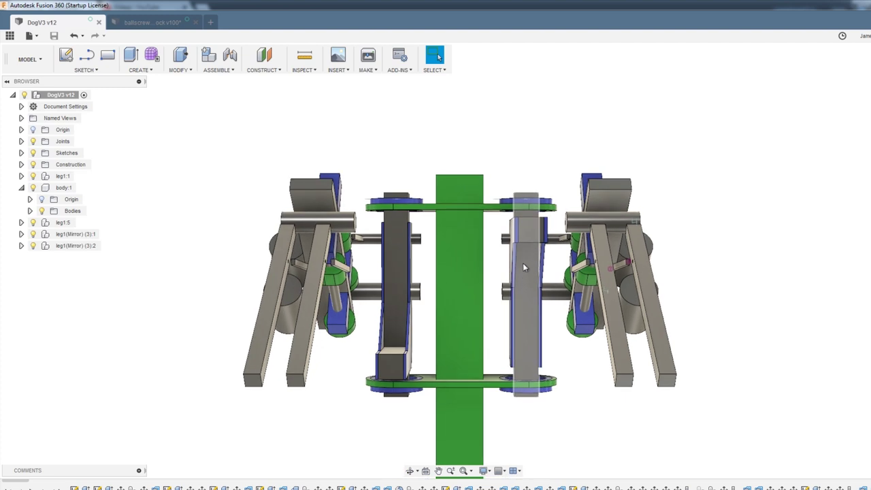
shift+middle_drag(533, 333, 545, 256)
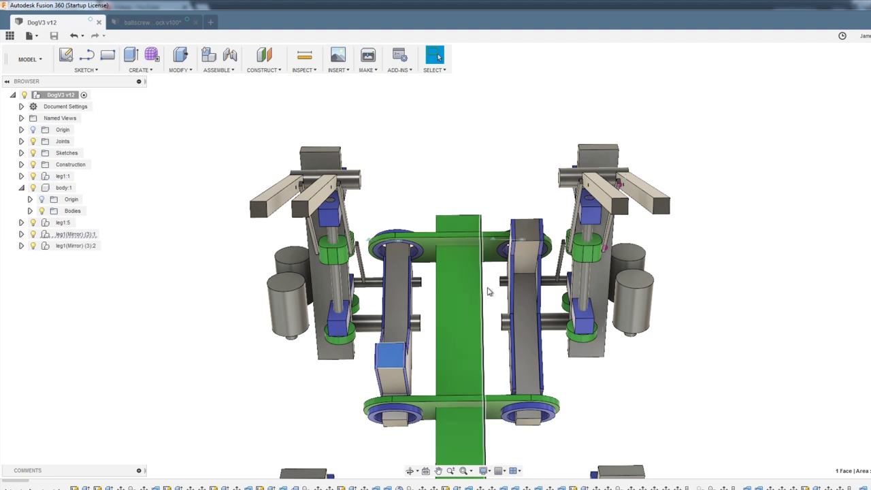
shift+middle_drag(493, 277, 505, 340)
click(474, 299)
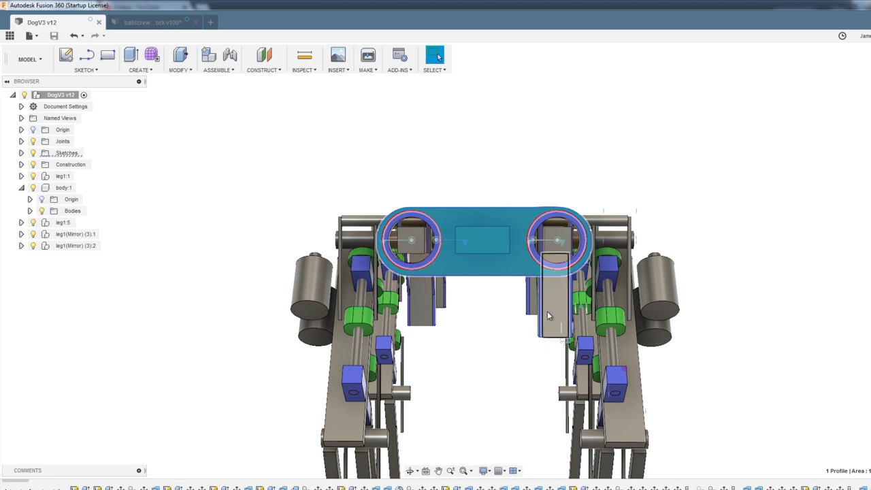
shift+middle_drag(548, 311, 510, 349)
click(496, 387)
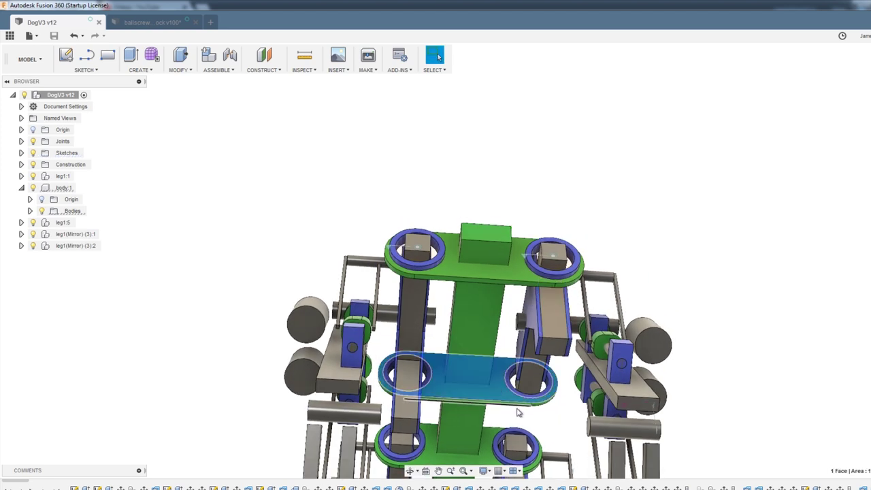
shift+middle_drag(488, 421, 642, 282)
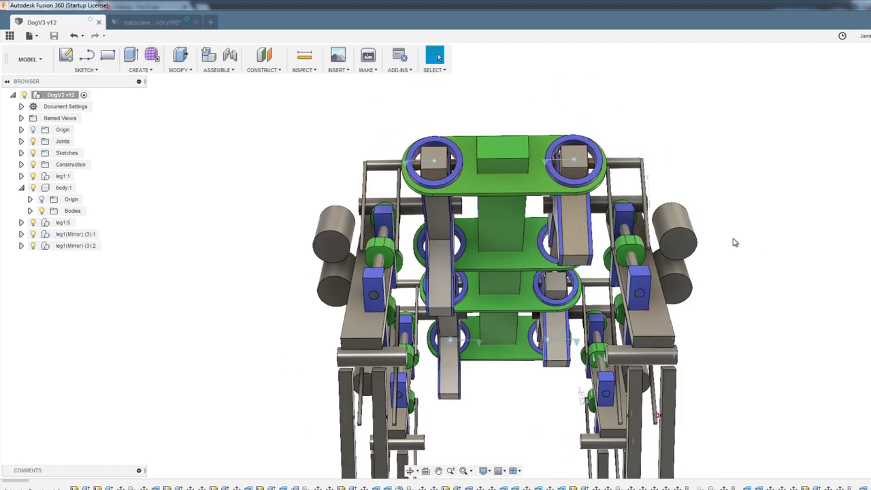
mouse_move(741, 230)
shift+middle_down()
mouse_move(738, 204)
mouse_move(738, 223)
shift+middle_up()
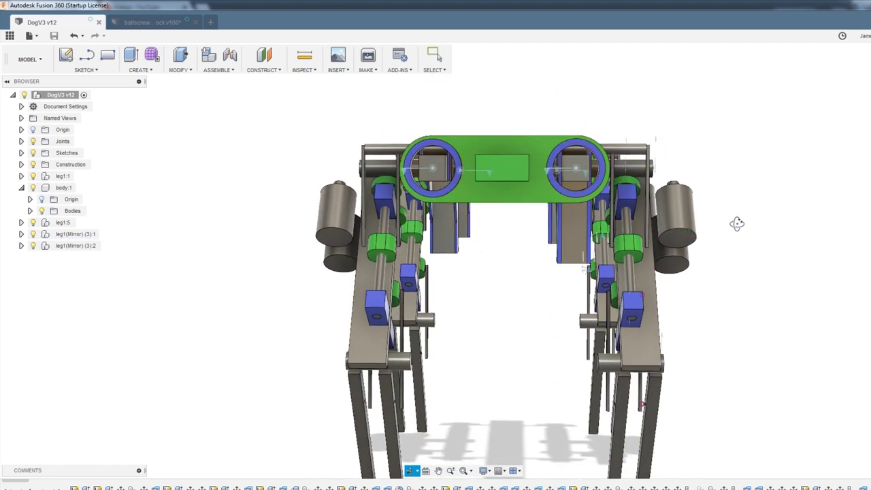
Tilt the right and left front legs about -15° at their hip joints so they splay outward
click(549, 173)
drag(524, 168, 527, 155)
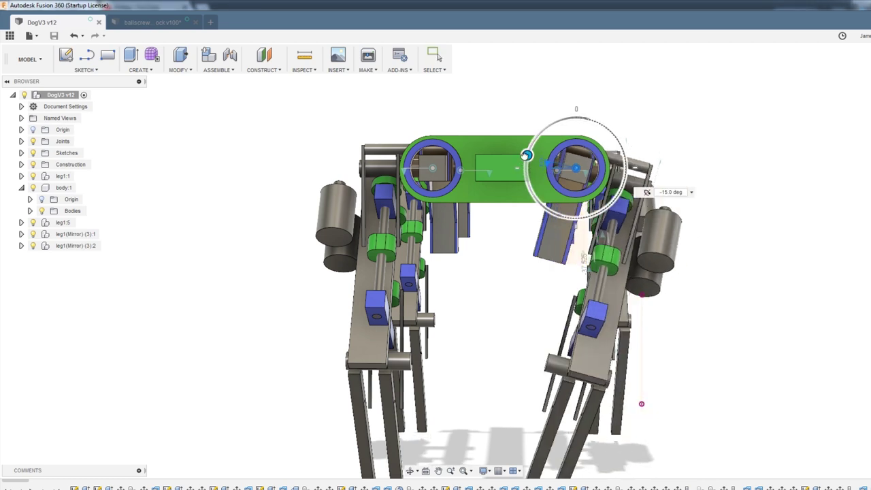
click(484, 235)
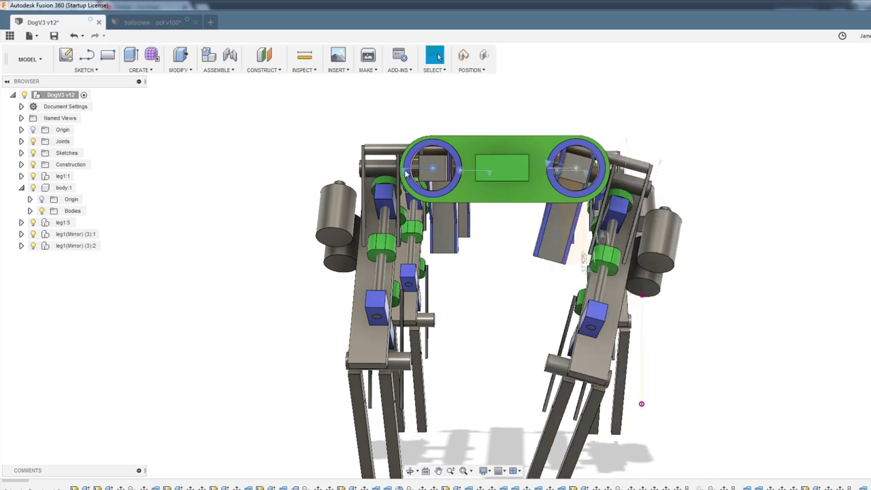
drag(382, 168, 386, 155)
click(499, 245)
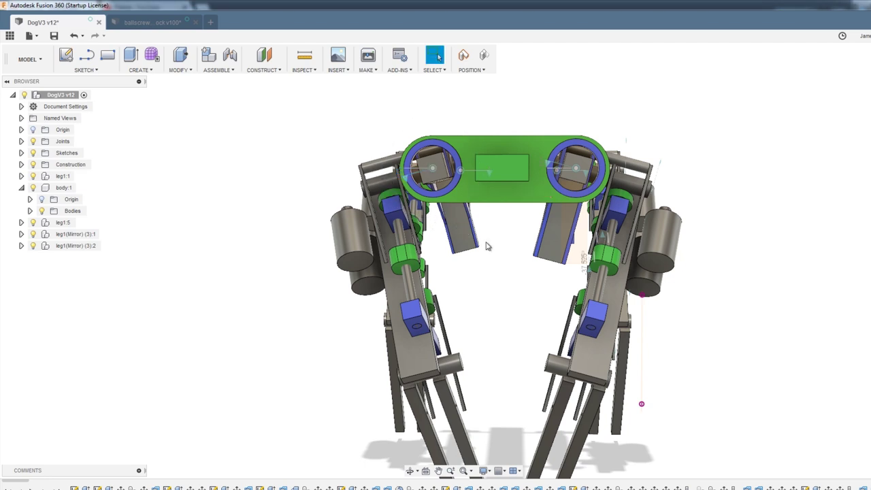
shift+middle_drag(493, 300, 502, 272)
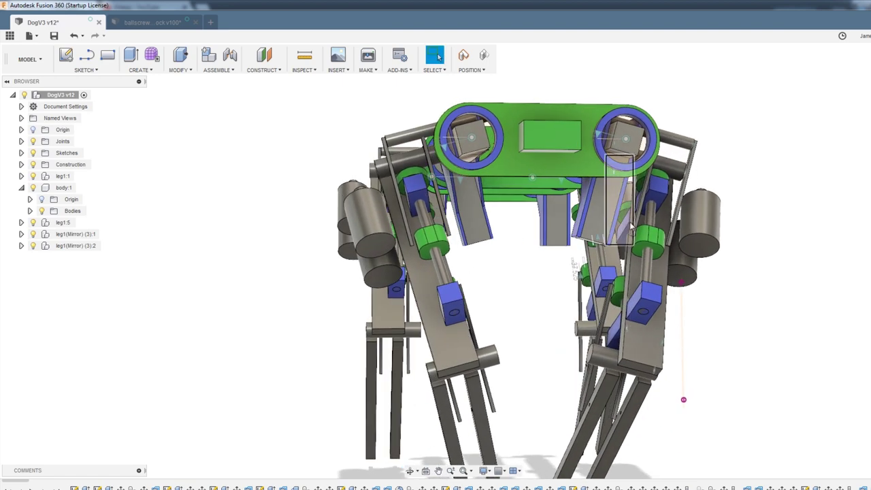
shift+middle_drag(576, 269, 463, 167)
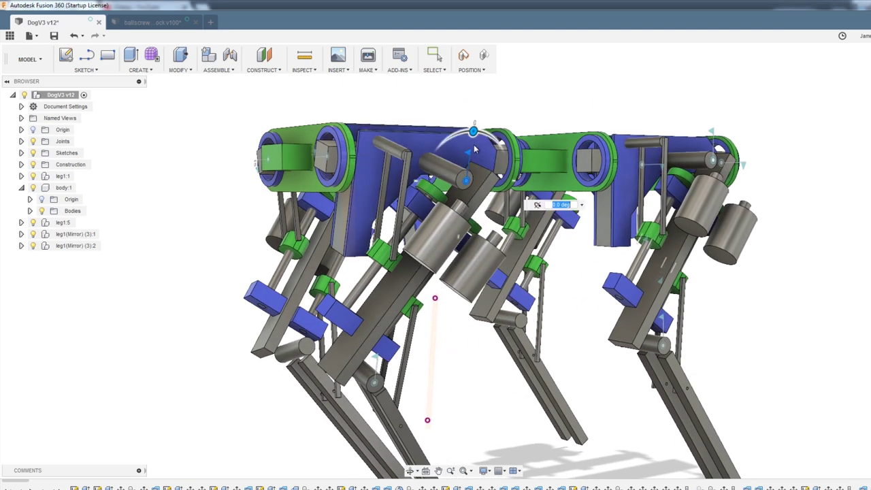
Swing the dog leg to 30° at its hip joint
drag(473, 131, 451, 138)
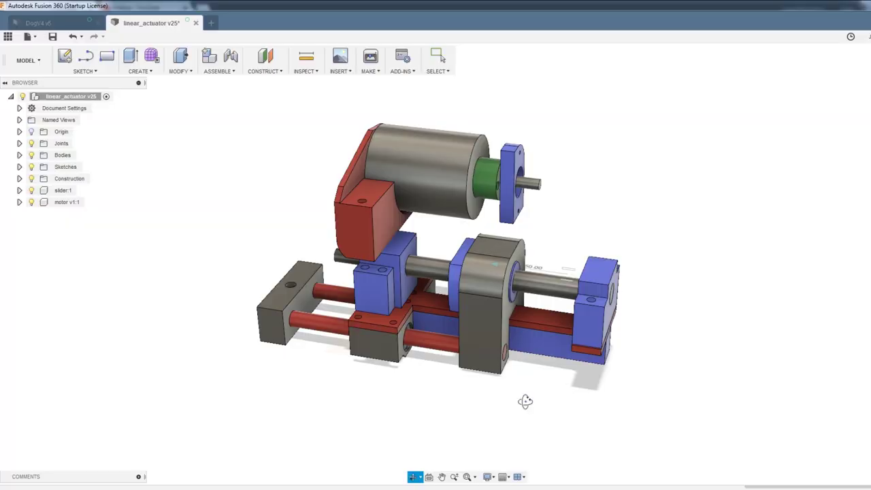
Orbit and zoom the linear_actuator, then slide the slider toward the end block
shift+middle_drag(528, 396, 580, 370)
scroll(392, 348, up, 4)
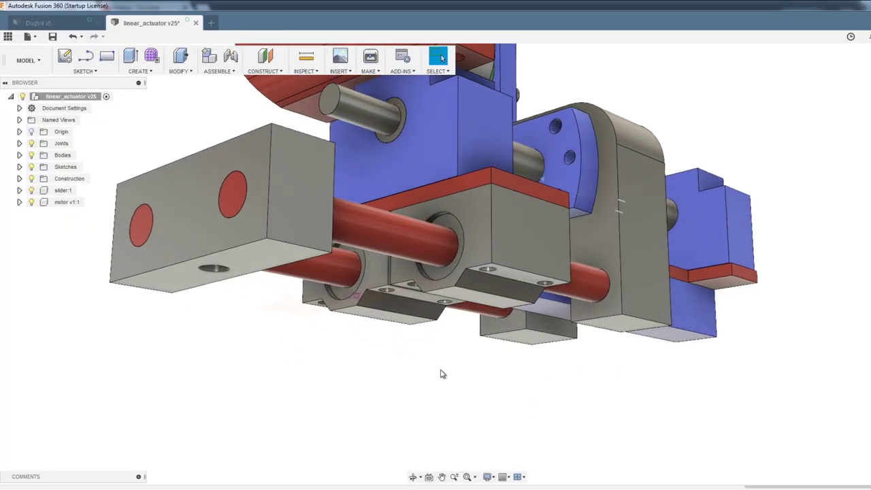
scroll(480, 238, down, 5)
shift+middle_drag(566, 301, 554, 346)
scroll(516, 276, up, 4)
shift+middle_drag(680, 437, 616, 421)
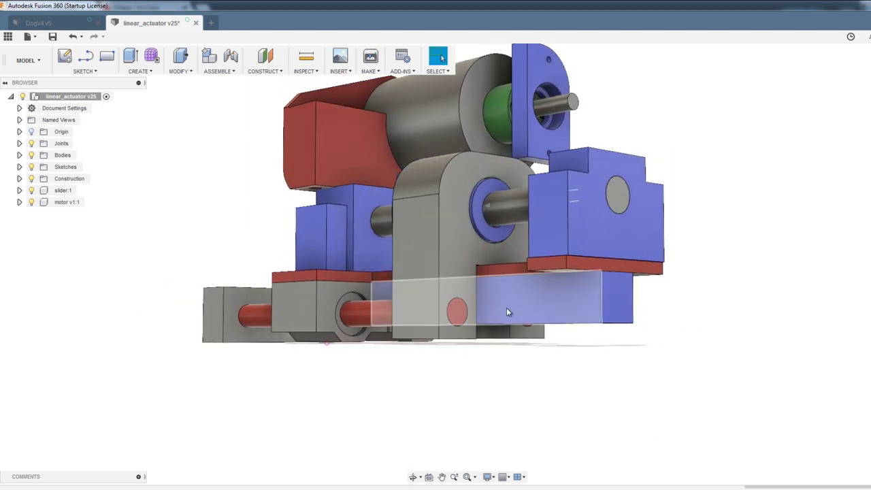
shift+middle_drag(491, 371, 604, 395)
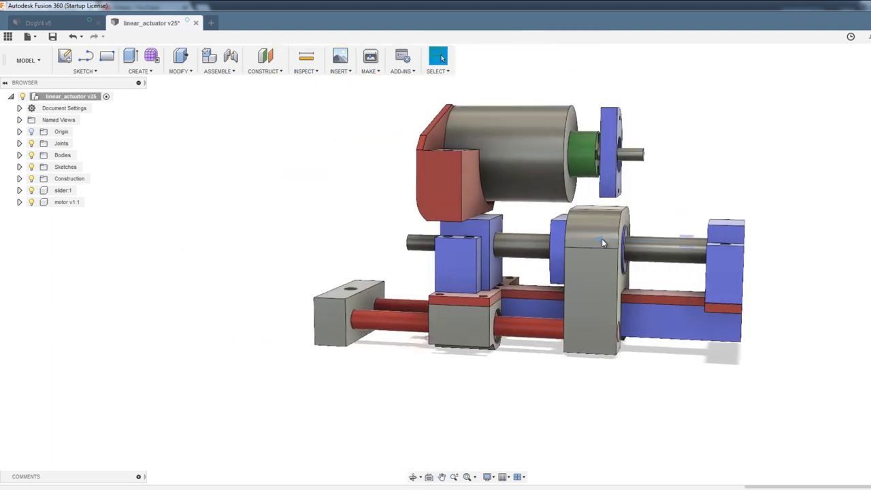
drag(602, 242, 585, 255)
Select the slider's front face, reframe the actuator, and drag the carriage to 20.00 mm travel
shift+middle_drag(595, 385, 624, 387)
scroll(609, 301, up, 3)
click(602, 244)
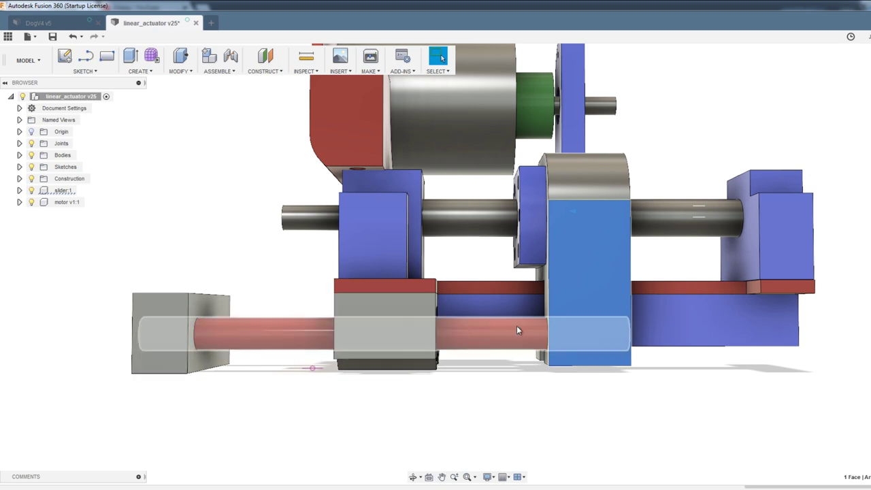
scroll(603, 225, down, 3)
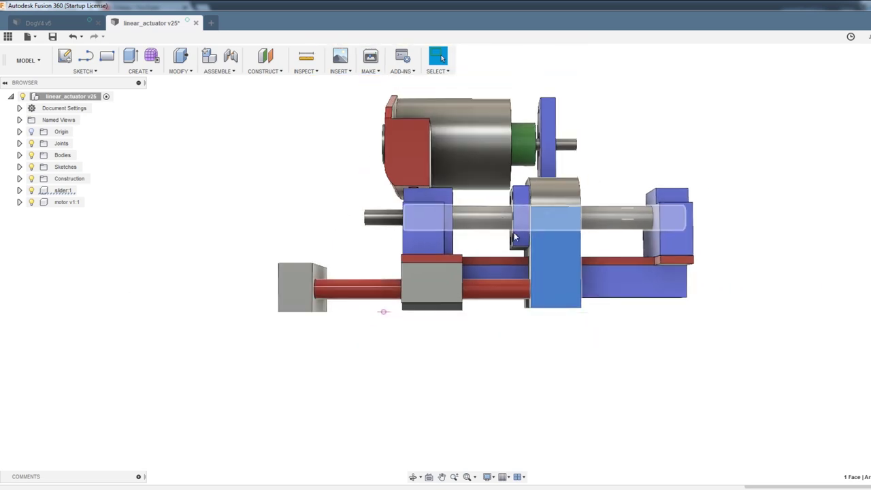
mouse_move(525, 368)
shift+middle_down()
mouse_move(500, 370)
mouse_move(505, 384)
mouse_move(578, 380)
mouse_move(572, 397)
mouse_move(510, 391)
mouse_move(501, 412)
mouse_move(443, 375)
mouse_move(512, 370)
shift+middle_up()
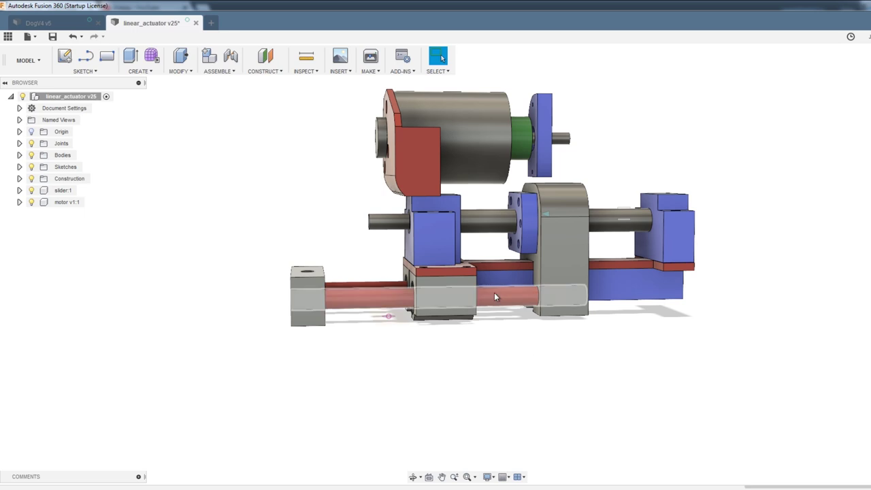
shift+middle_drag(478, 374, 595, 354)
scroll(608, 232, up, 4)
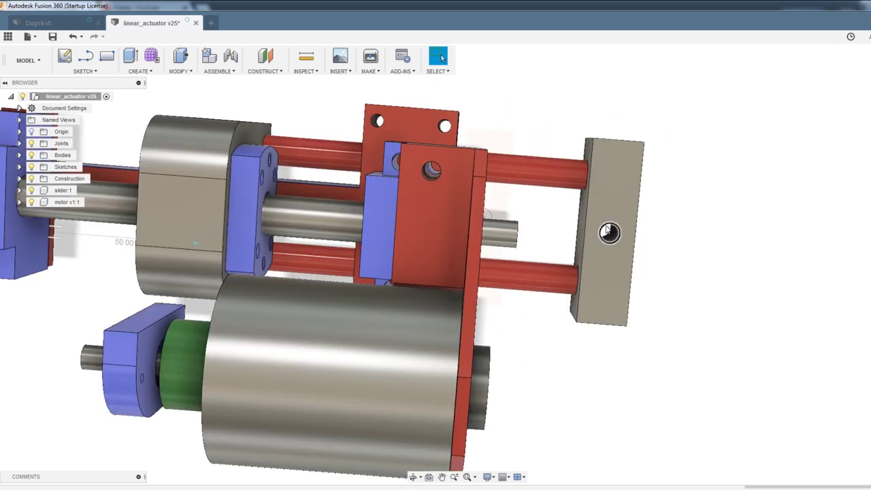
scroll(431, 274, down, 8)
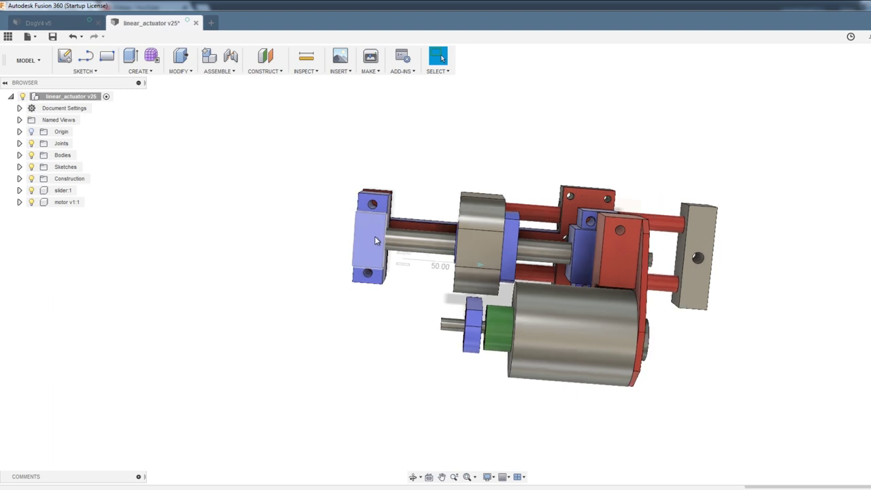
middle_drag(631, 271, 552, 266)
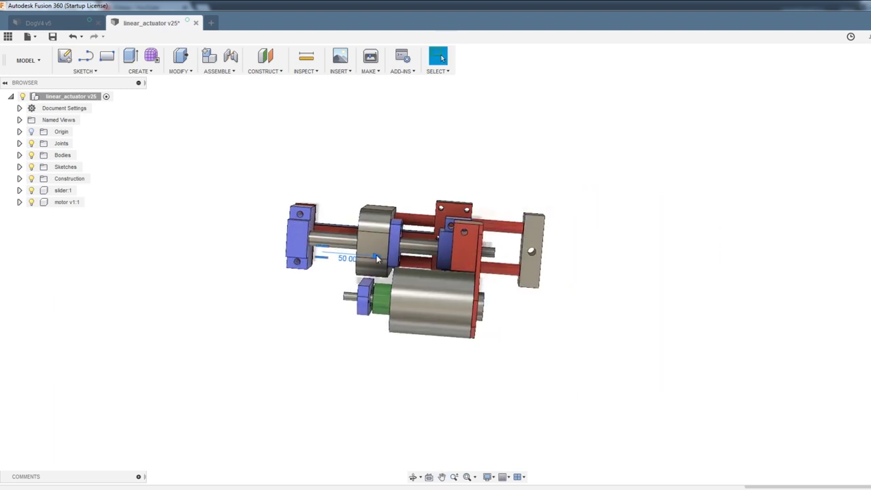
drag(376, 255, 427, 259)
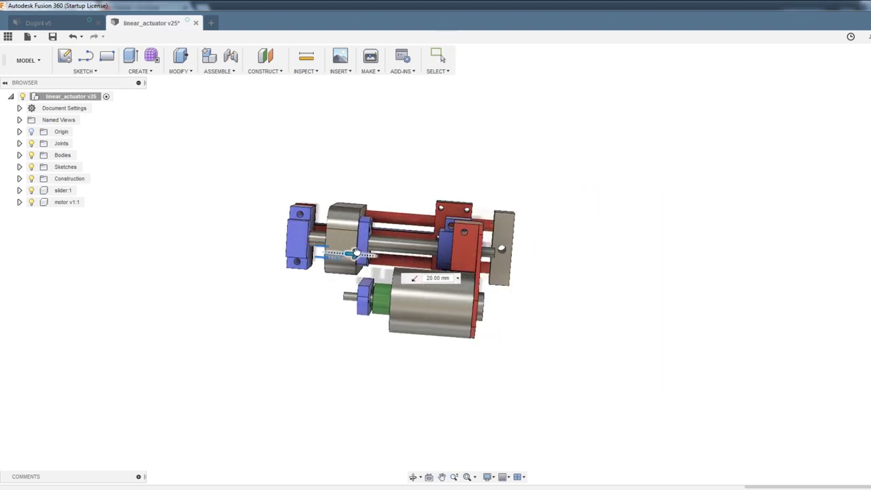
Rotate the five selected motor bodies around the shaft with Move/Copy
shift+middle_drag(399, 295, 360, 225)
right_click(360, 224)
click(370, 186)
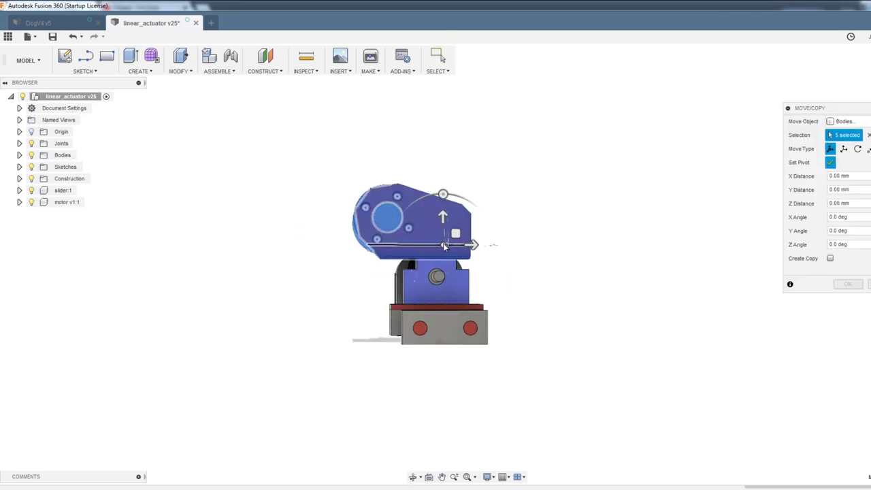
drag(429, 191, 516, 227)
key(Return)
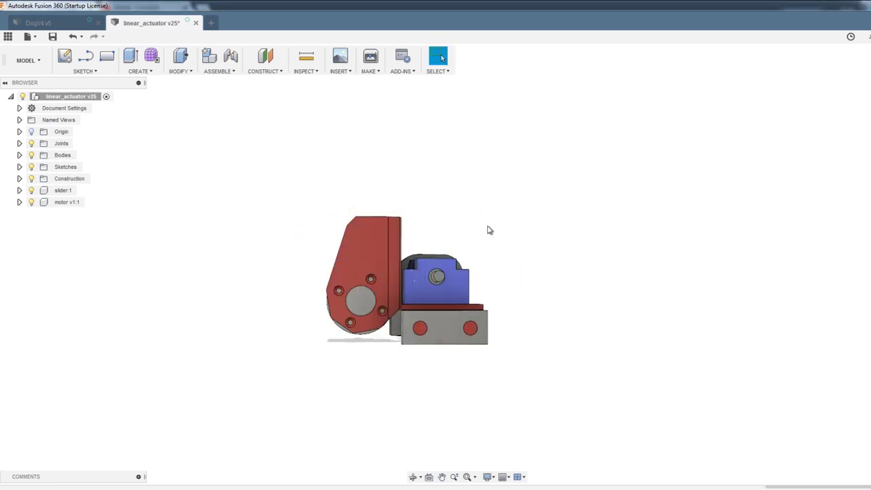
Orbit to front and end-on views to inspect the relocated motor beside the carriage
shift+middle_drag(422, 211, 550, 315)
key(Escape)
scroll(535, 300, up, 5)
scroll(545, 286, down, 4)
scroll(611, 248, up, 1)
shift+middle_drag(611, 248, 548, 207)
key(Escape)
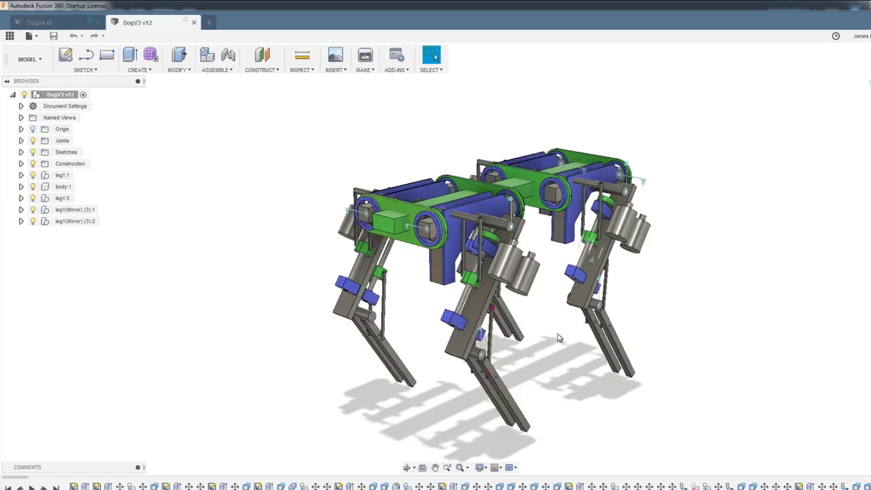
Swing the DogV3 leg back to 0.0 deg and view it from a three-quarter angle
scroll(502, 288, up, 3)
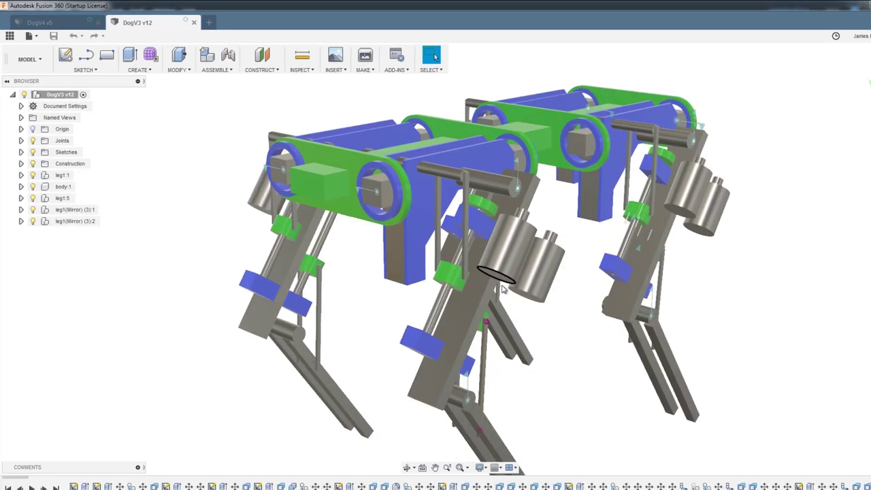
scroll(486, 334, down, 3)
shift+middle_drag(486, 334, 538, 261)
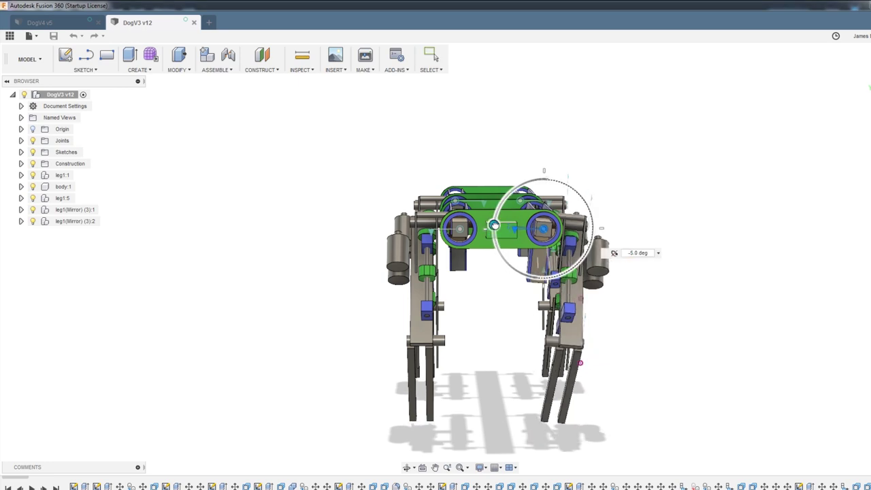
drag(495, 221, 494, 230)
key(Return)
shift+middle_drag(663, 317, 582, 303)
scroll(501, 286, up, 5)
scroll(436, 290, down, 2)
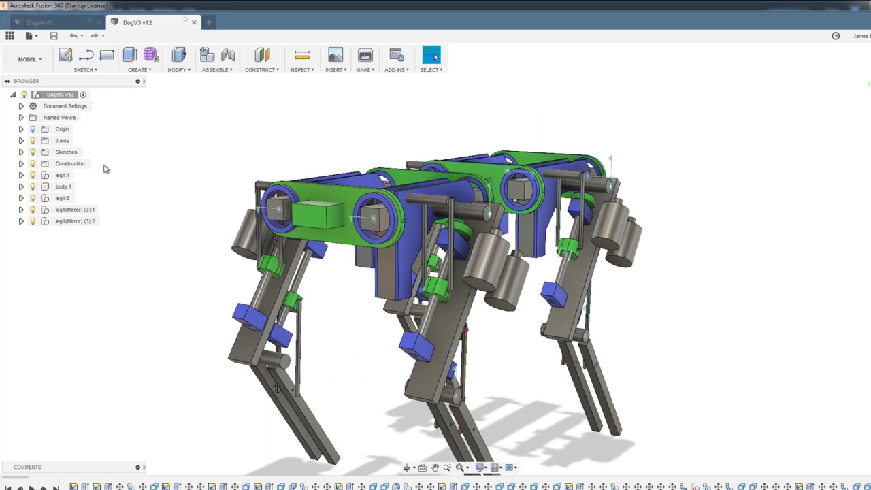
Switch to the DogV4 v5 design and orbit around the hip tubes above the leg
click(41, 23)
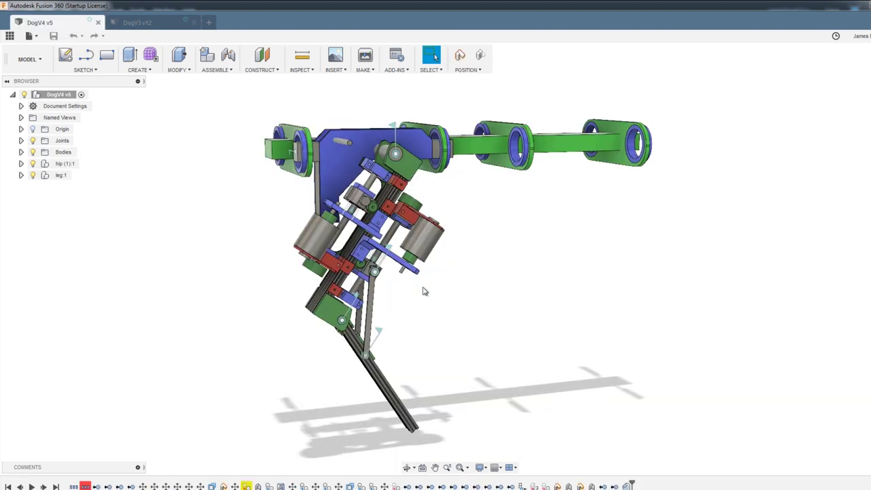
shift+middle_drag(432, 298, 469, 303)
scroll(484, 313, up, 8)
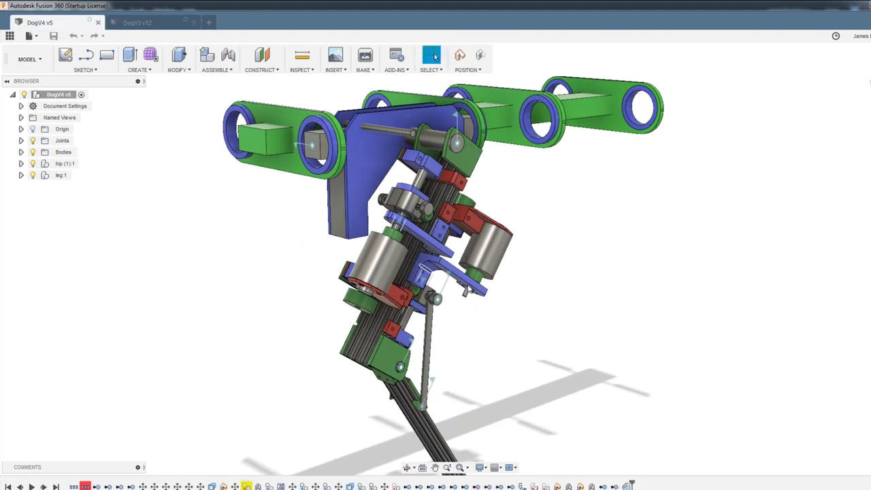
scroll(644, 292, down, 10)
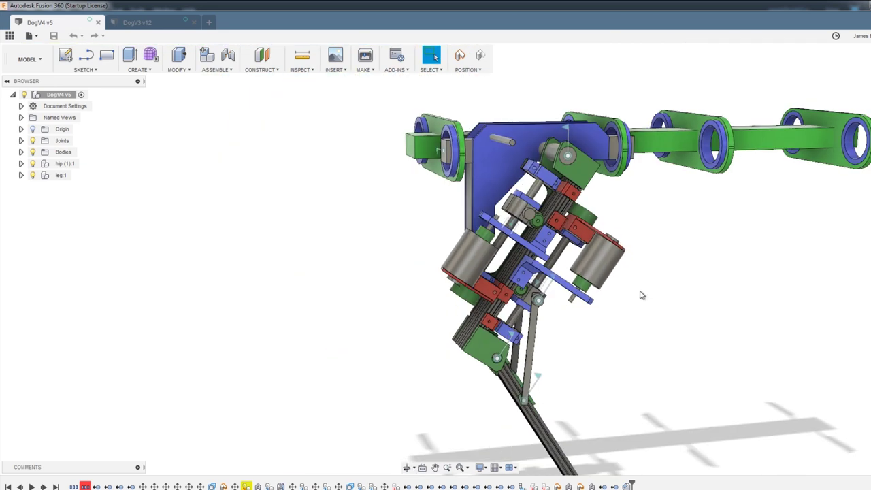
scroll(476, 334, up, 6)
shift+middle_drag(425, 248, 553, 323)
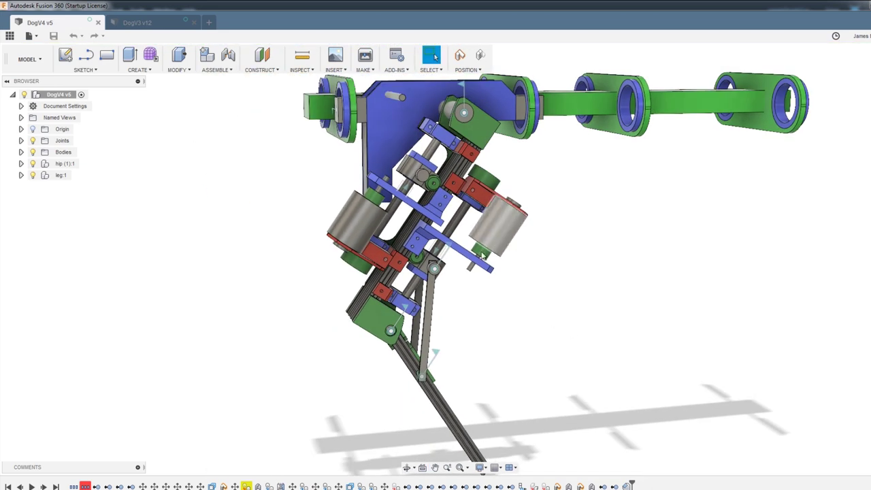
shift+middle_drag(398, 283, 409, 259)
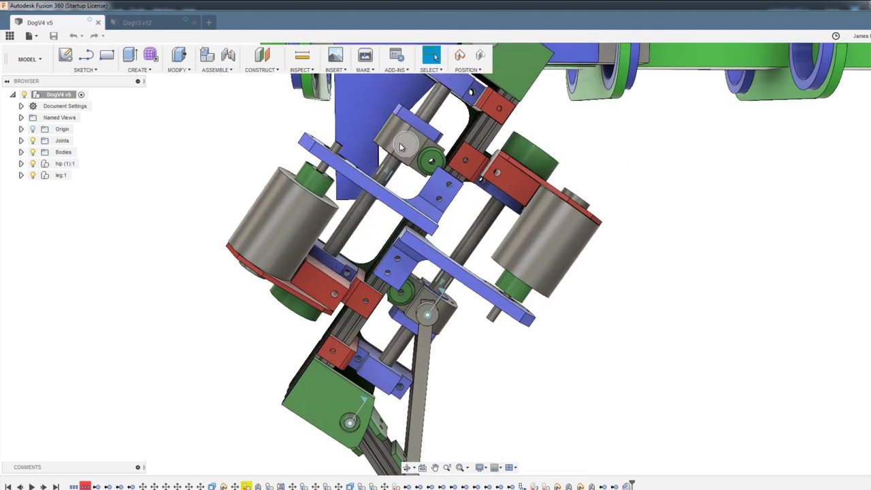
shift+middle_drag(401, 155, 443, 263)
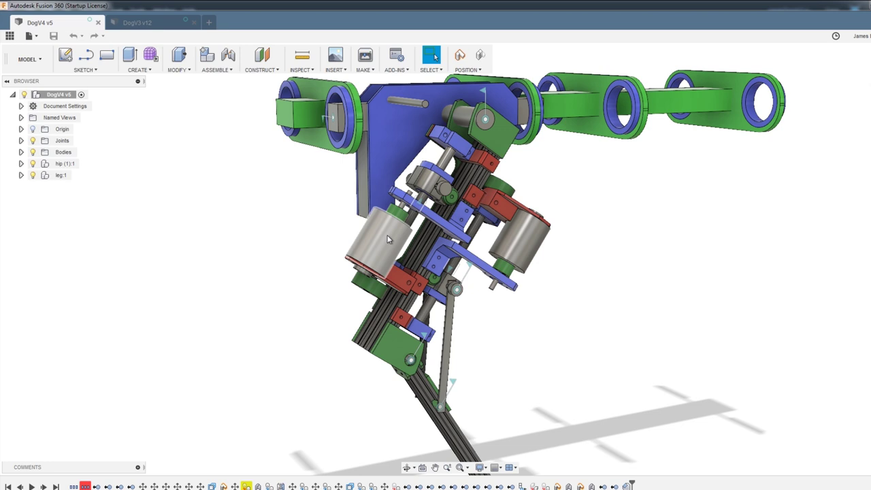
shift+middle_drag(535, 321, 476, 211)
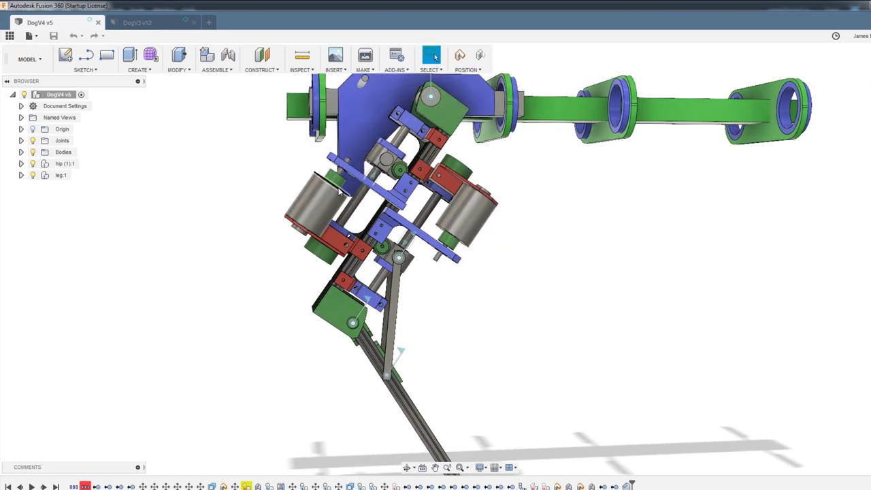
Orbit and zoom to side and high views of the hip frames and whole leg
scroll(409, 252, down, 5)
shift+middle_drag(457, 284, 544, 293)
scroll(515, 242, up, 6)
shift+middle_drag(515, 242, 452, 243)
scroll(509, 215, up, 5)
scroll(509, 215, up, 2)
scroll(528, 223, down, 3)
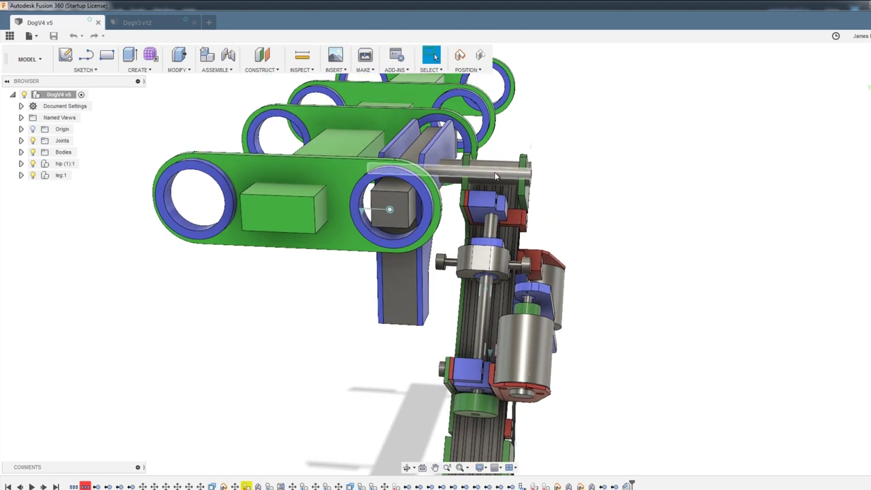
shift+middle_drag(496, 176, 565, 207)
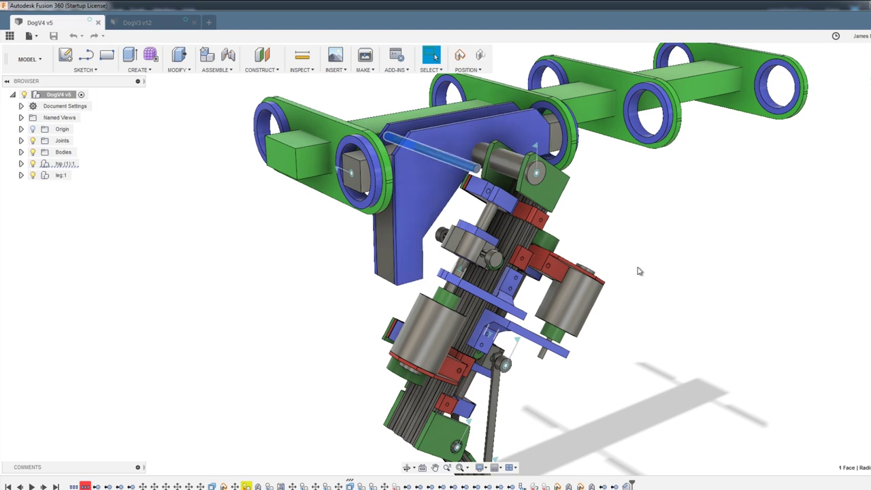
shift+middle_drag(640, 219, 477, 311)
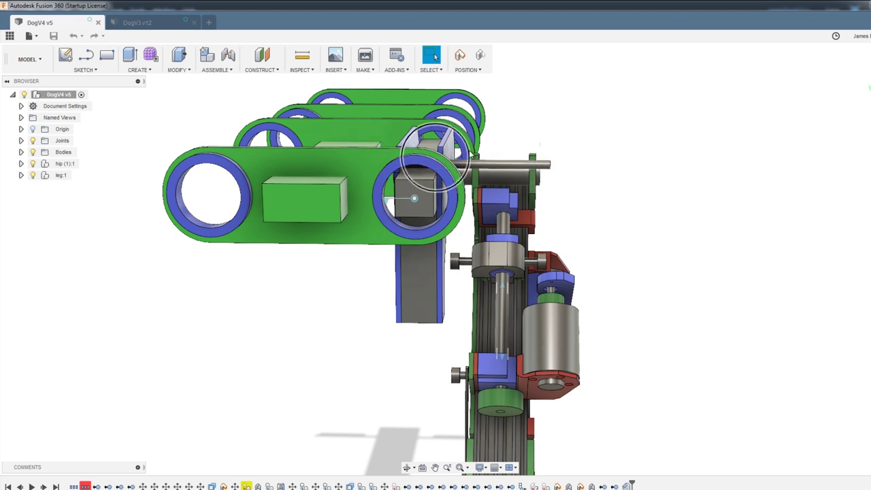
Select the shaft running through the hip, then deselect it in a near-front view
click(512, 181)
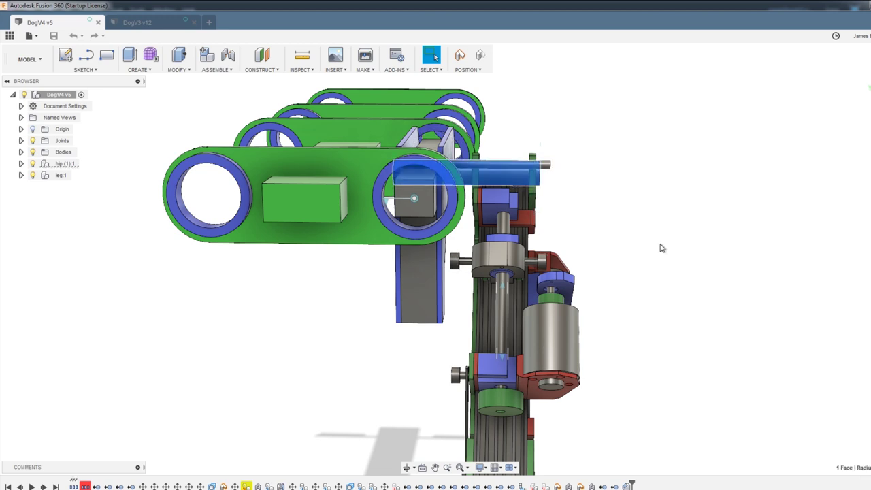
shift+middle_drag(661, 247, 599, 245)
click(698, 236)
shift+middle_drag(697, 236, 520, 239)
shift+middle_drag(463, 313, 498, 252)
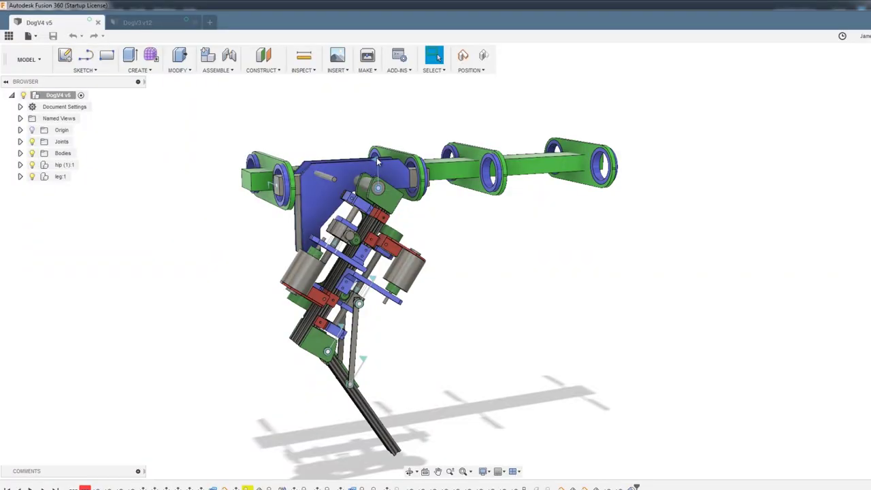
Rotate the leg about the hip joint to 55 degrees and orbit to a side view
click(378, 161)
drag(377, 140, 325, 151)
shift+middle_drag(324, 151, 397, 176)
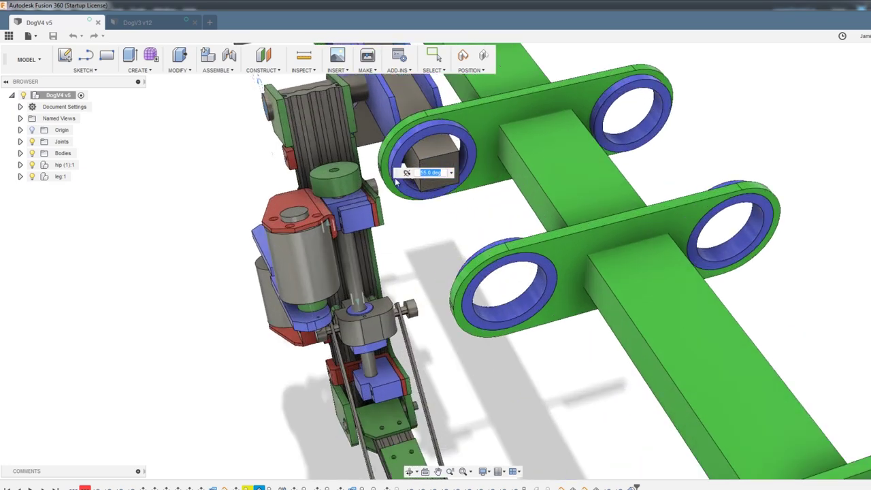
scroll(400, 196, down, 5)
shift+middle_drag(399, 239, 459, 204)
Swing the leg between -25 and 55 degrees, then zoom in on its end
drag(335, 164, 395, 143)
shift+middle_drag(395, 142, 415, 197)
drag(367, 141, 302, 152)
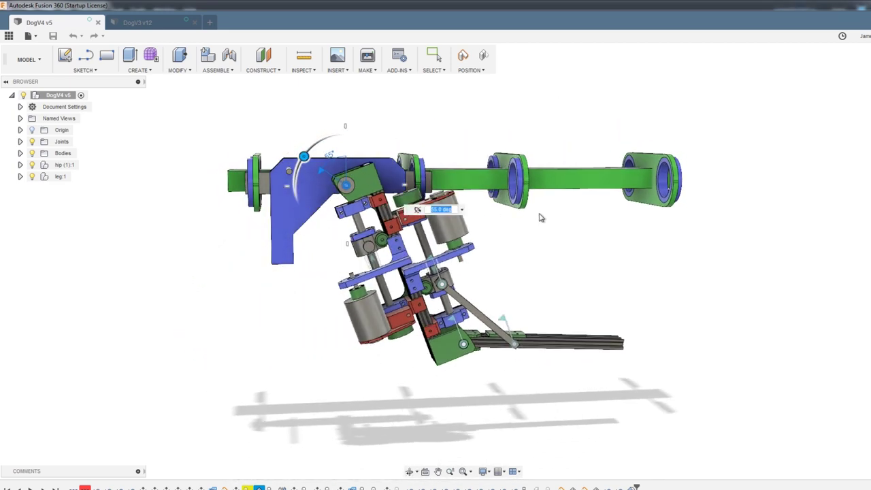
shift+middle_drag(556, 258, 525, 260)
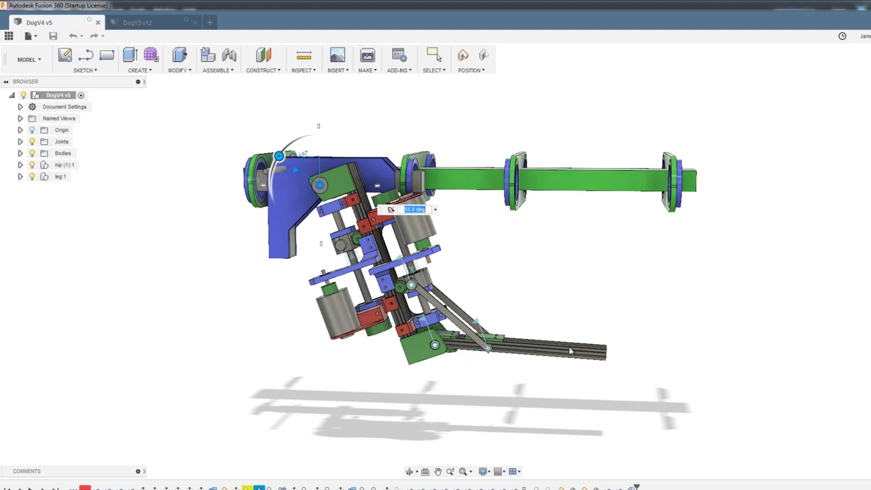
scroll(577, 353, up, 3)
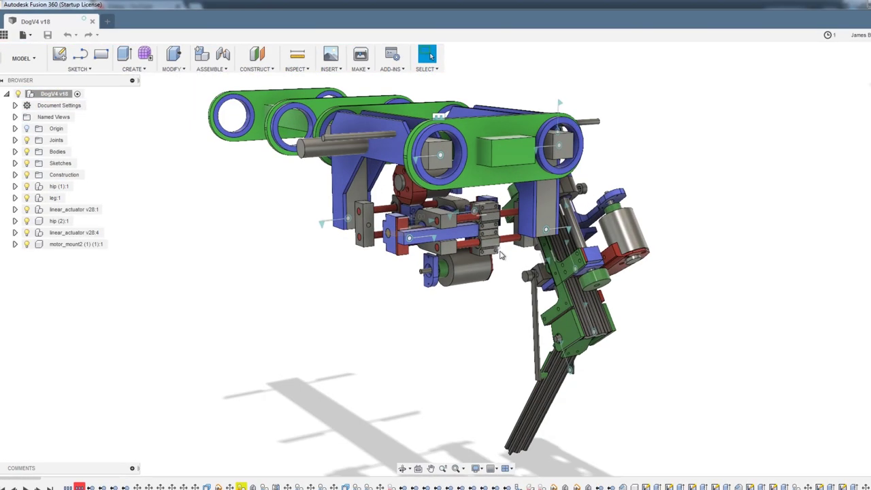
Rotate the leg at the right hip joint from -15.0 deg to 15.0 deg
scroll(502, 255, up, 3)
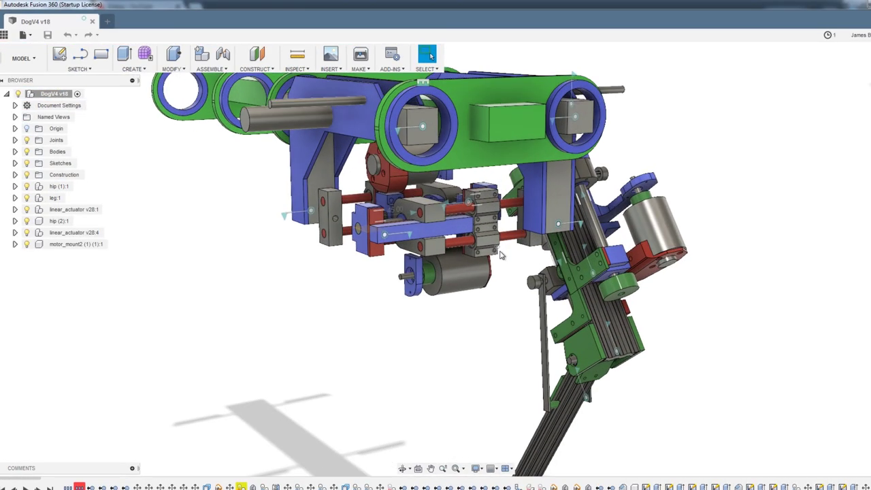
shift+middle_drag(518, 347, 457, 354)
click(500, 159)
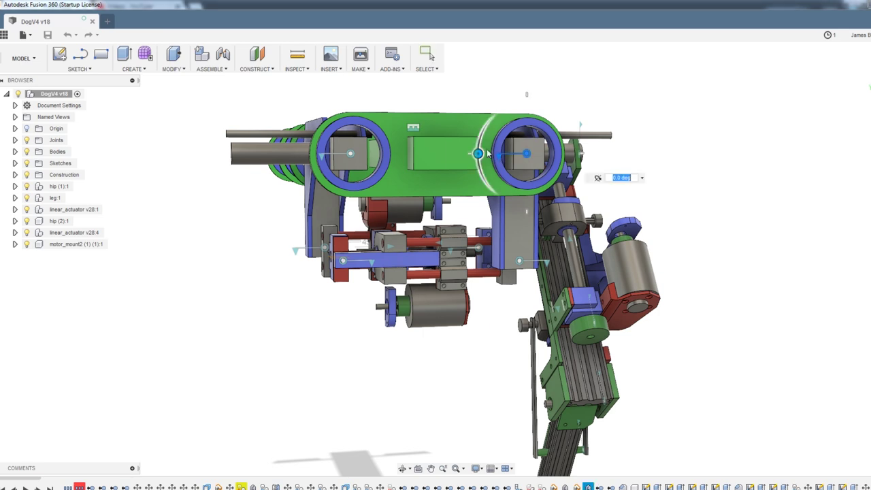
drag(481, 150, 477, 129)
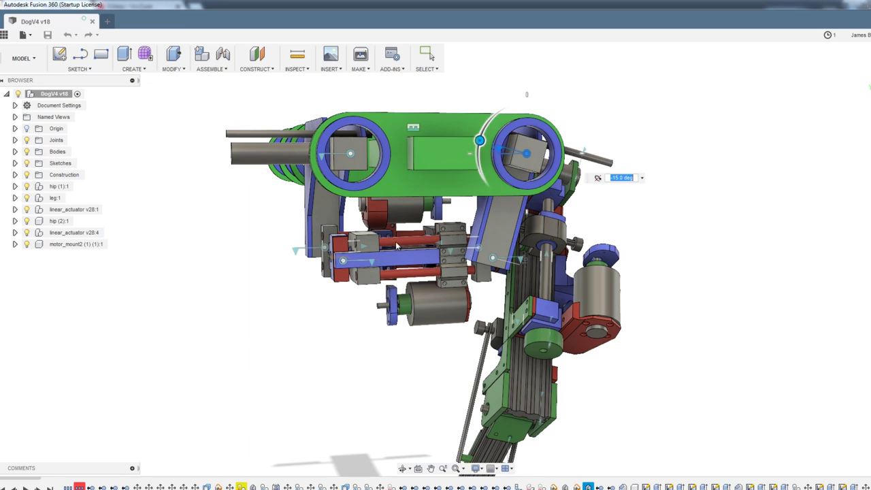
scroll(409, 239, up, 4)
scroll(420, 238, down, 3)
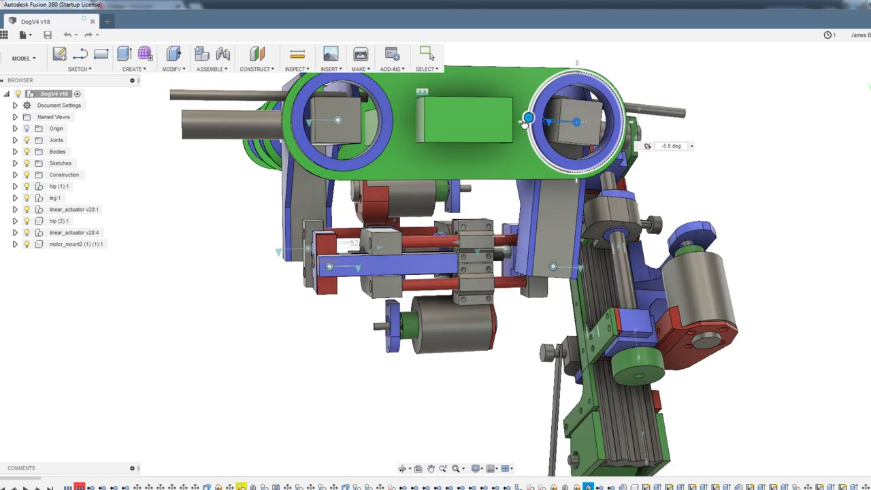
mouse_move(528, 107)
mouse_down()
mouse_move(541, 134)
mouse_move(524, 104)
mouse_up()
click(427, 54)
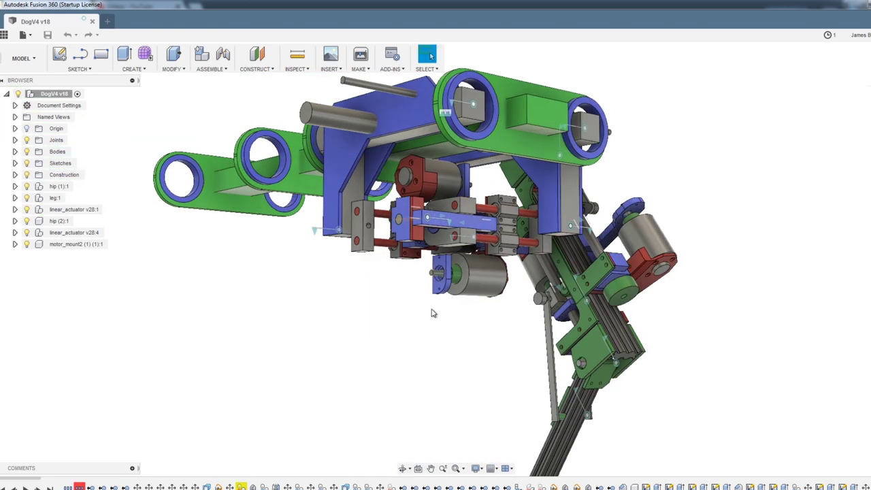
Turn the leg 15.0 degrees about the hip rod joint
shift+middle_drag(435, 313, 577, 347)
scroll(592, 300, up, 3)
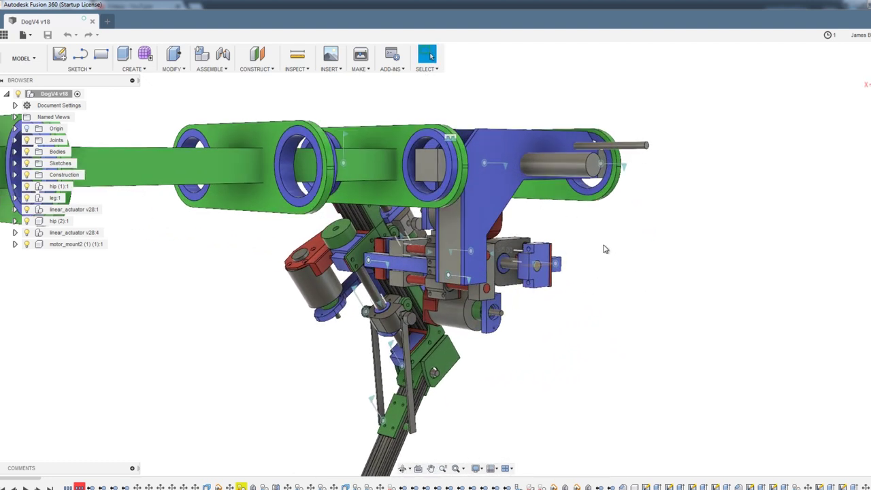
click(625, 169)
mouse_move(642, 163)
mouse_down()
mouse_move(642, 145)
mouse_move(629, 173)
mouse_move(629, 148)
mouse_move(640, 170)
mouse_up()
scroll(687, 171, up, 3)
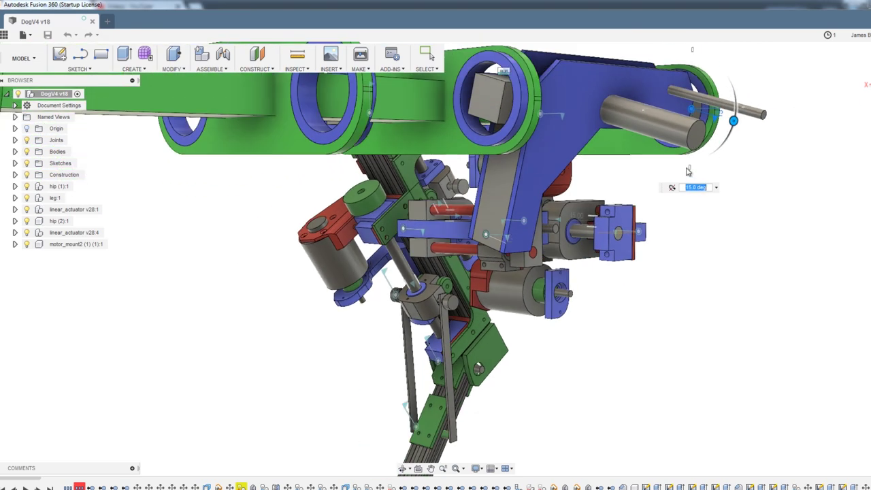
drag(732, 120, 732, 102)
click(661, 307)
Orbit and pan around the hip bracket assembly for front and angled views
shift+middle_drag(661, 307, 517, 205)
shift+middle_drag(431, 55, 676, 348)
drag(675, 348, 644, 327)
key(Escape)
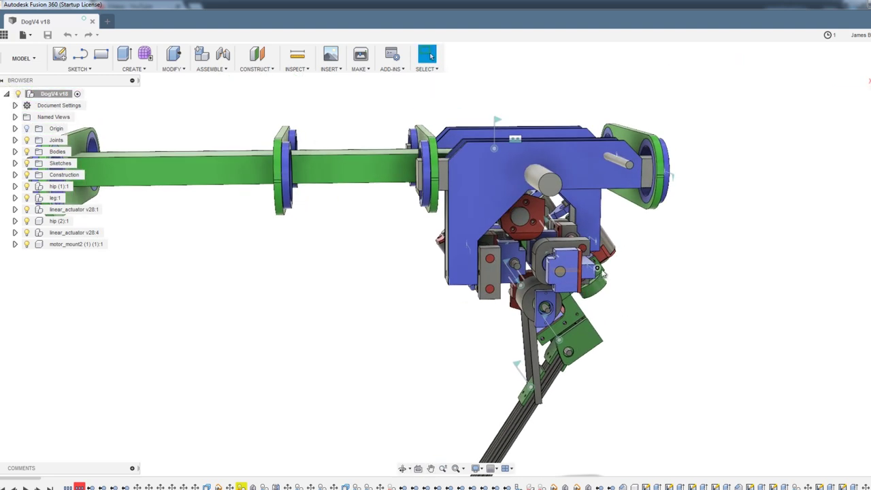
shift+middle_drag(631, 325, 624, 312)
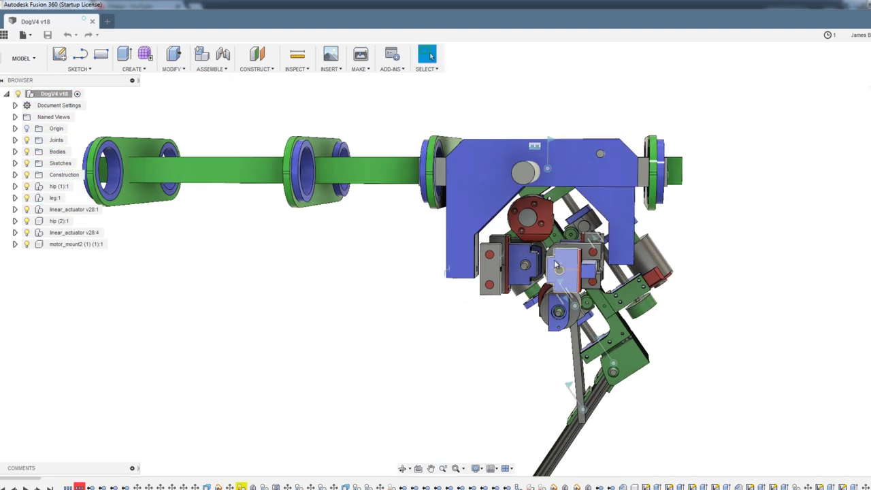
shift+middle_drag(558, 275, 456, 121)
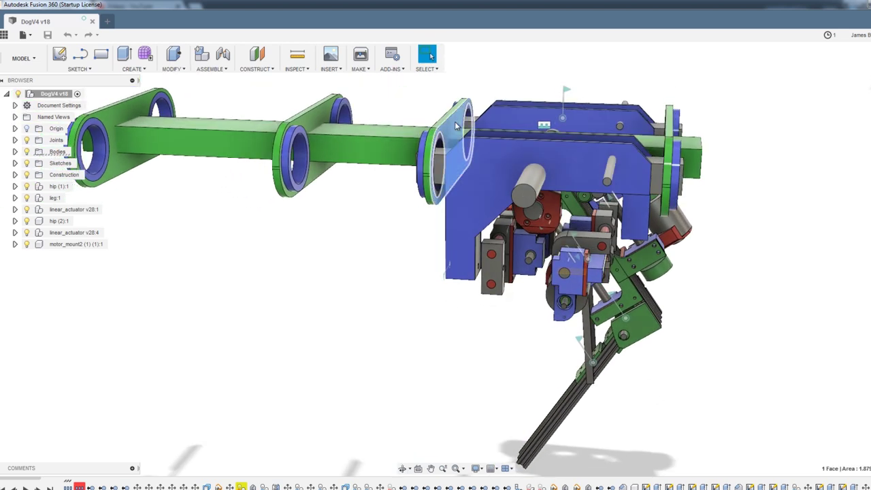
click(348, 131)
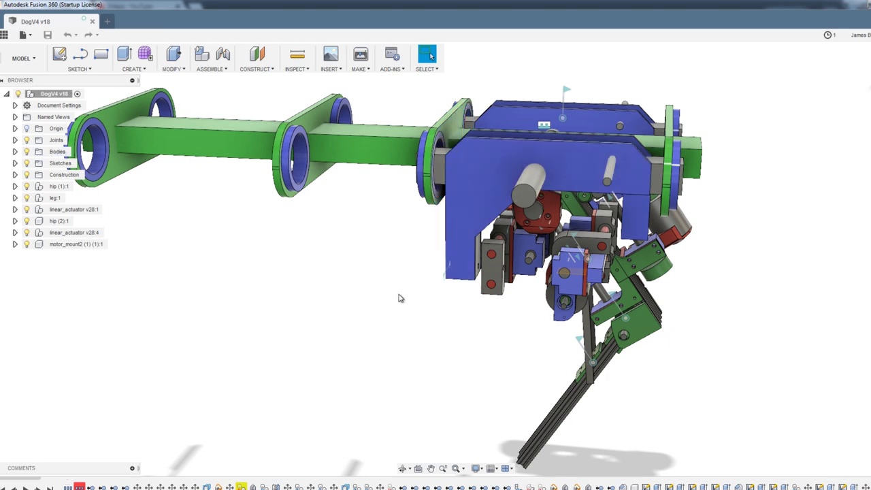
shift+middle_drag(383, 235, 365, 159)
Rotate the right hip joint to put the leg into a new pose
scroll(358, 288, down, 2)
shift+middle_drag(358, 288, 409, 332)
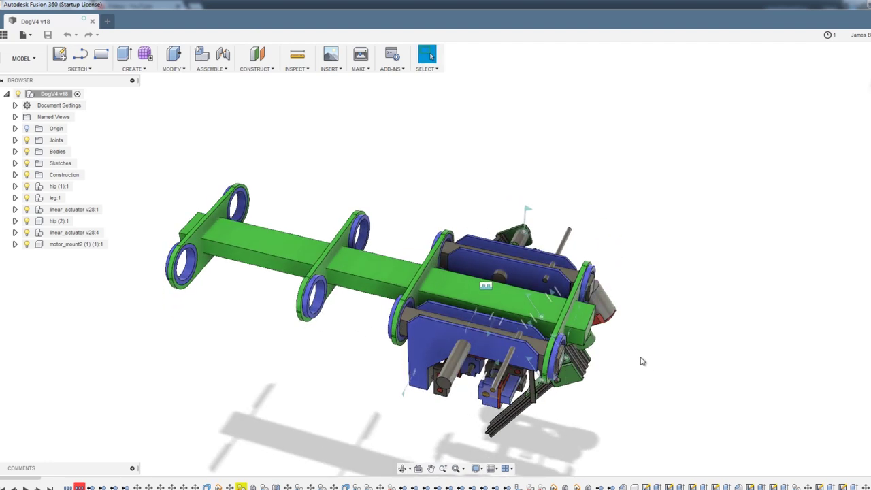
shift+middle_drag(687, 361, 681, 321)
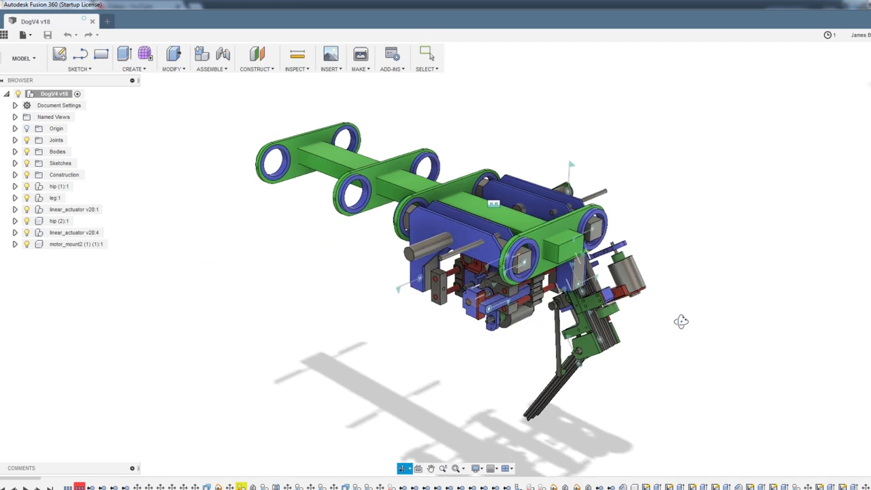
mouse_move(741, 370)
shift+middle_down()
mouse_move(742, 357)
mouse_move(681, 354)
shift+middle_up()
double_click(453, 180)
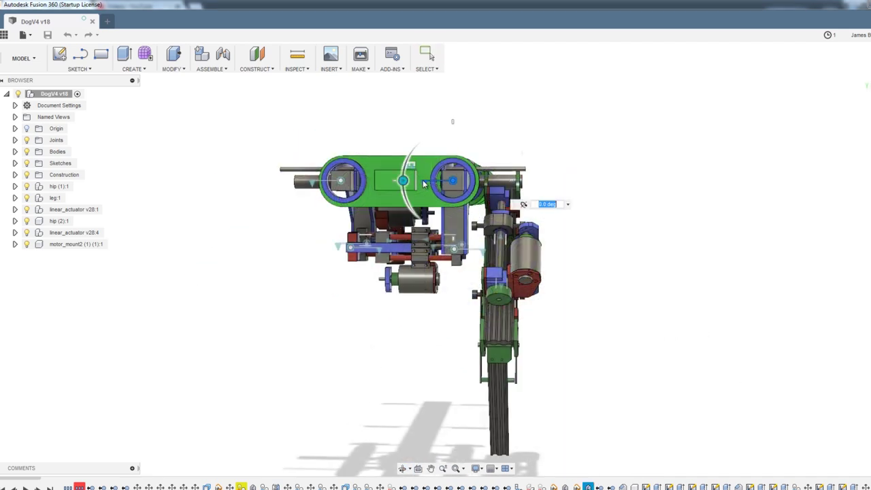
drag(404, 180, 429, 155)
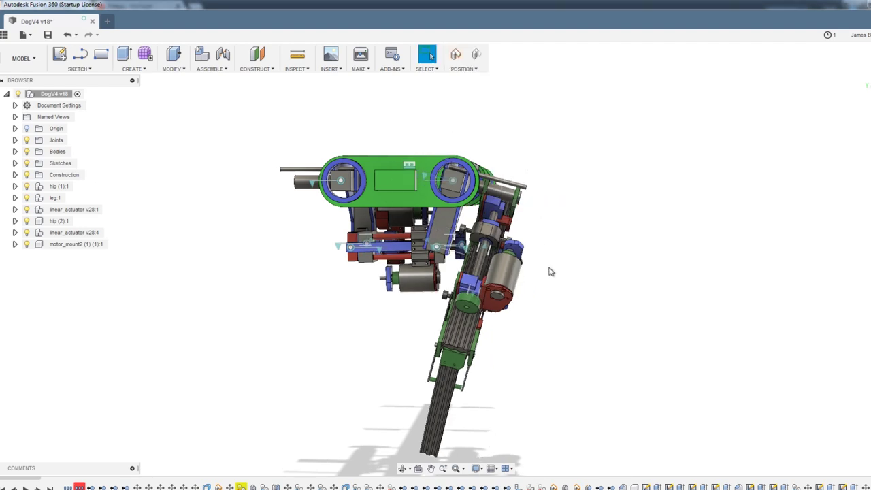
shift+middle_drag(576, 274, 348, 198)
scroll(367, 205, up, 4)
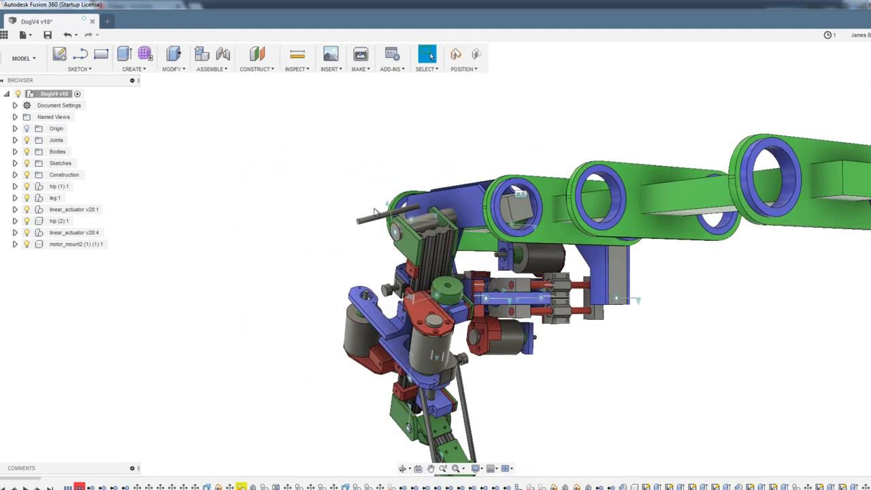
Swing the leg about the hip joint so its lower end moves left
double_click(385, 199)
mouse_move(385, 199)
mouse_down()
mouse_move(387, 182)
mouse_move(378, 185)
mouse_up()
shift+middle_drag(379, 185, 412, 187)
scroll(412, 188, up, 3)
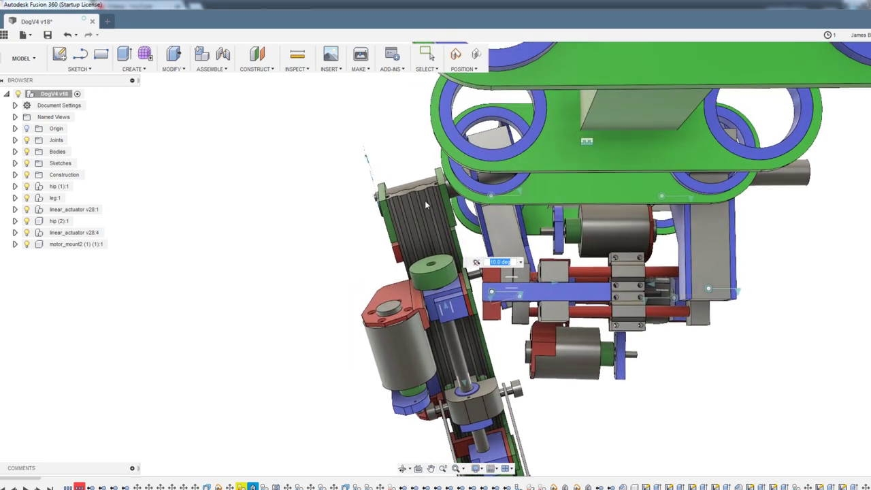
shift+middle_drag(368, 167, 338, 176)
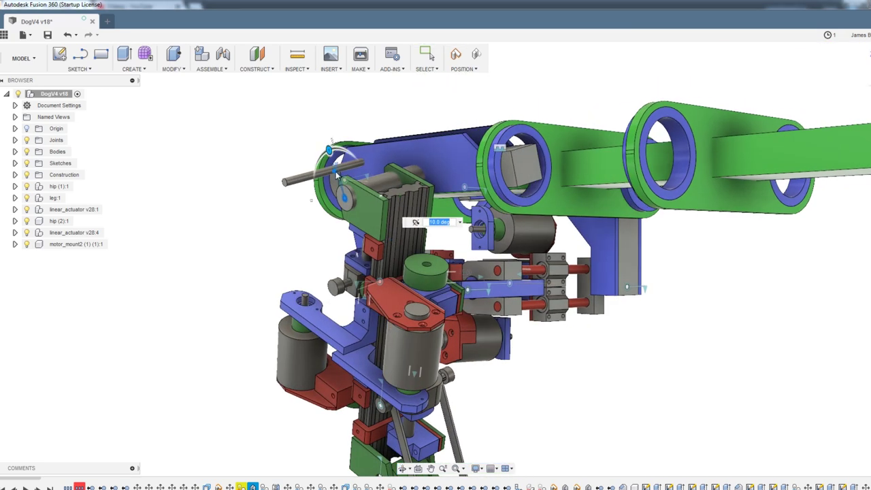
drag(337, 175, 356, 181)
Orbit and zoom toward the actuator and motor to check the pose
shift+middle_drag(545, 330, 548, 308)
scroll(443, 318, up, 5)
scroll(441, 318, down, 3)
shift+middle_drag(463, 225, 547, 286)
scroll(470, 232, down, 5)
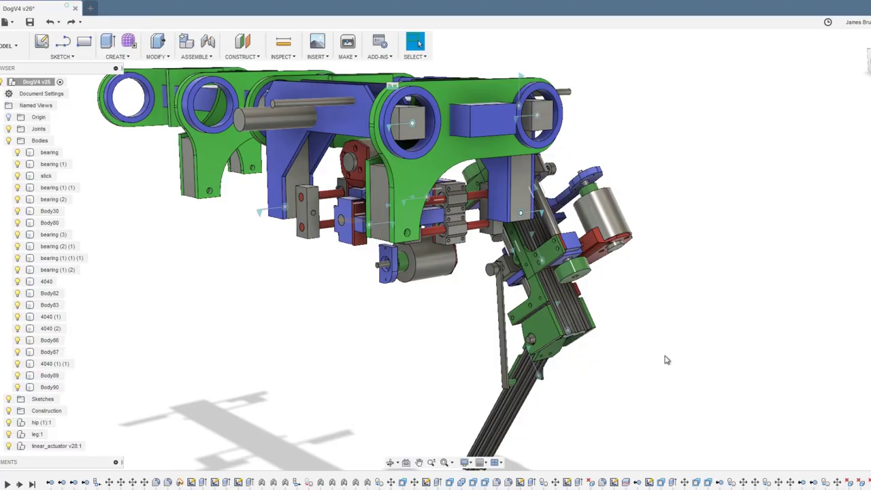
shift+middle_drag(470, 337, 545, 305)
scroll(572, 275, up, 8)
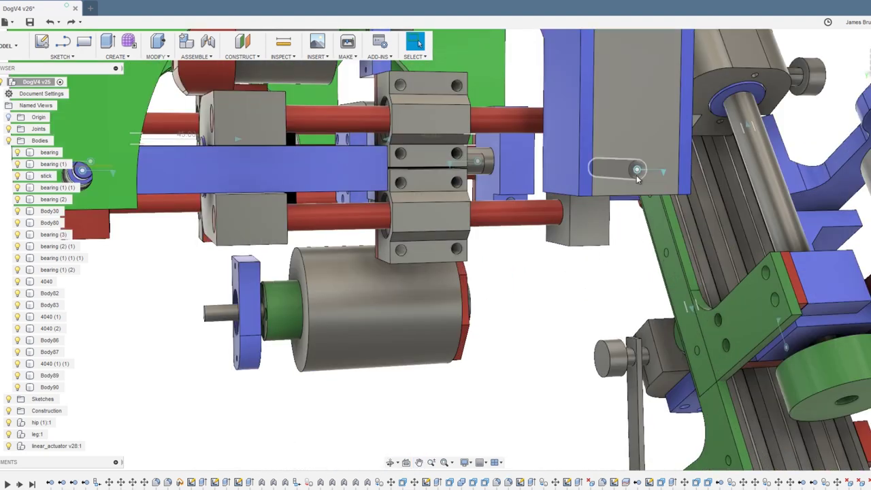
scroll(637, 179, down, 5)
shift+middle_drag(612, 211, 591, 182)
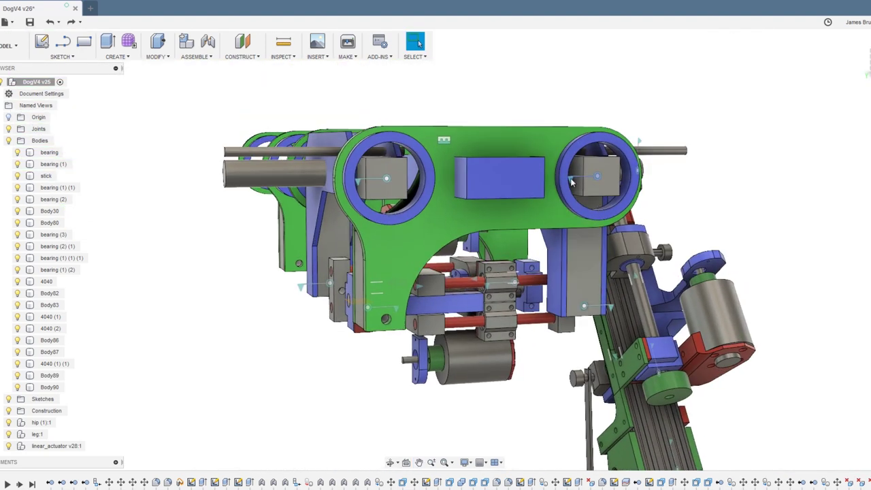
mouse_move(562, 178)
mouse_down()
mouse_move(552, 188)
mouse_move(549, 171)
mouse_up()
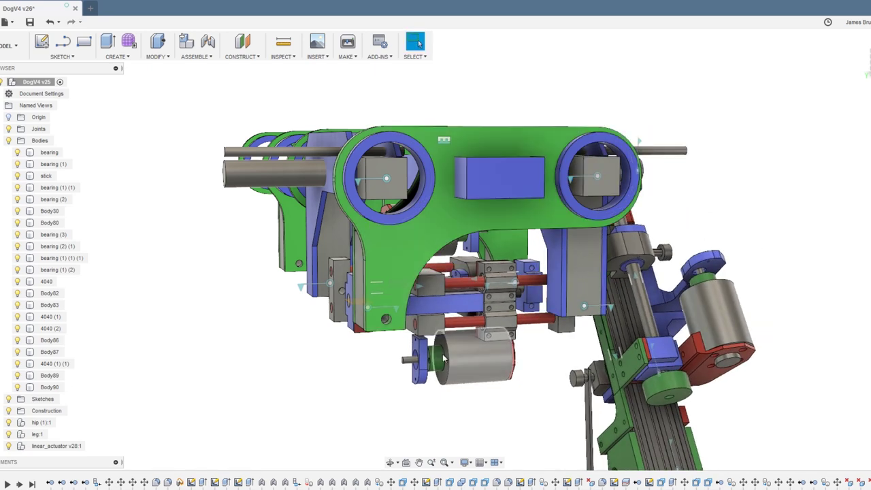
shift+middle_drag(426, 367, 545, 358)
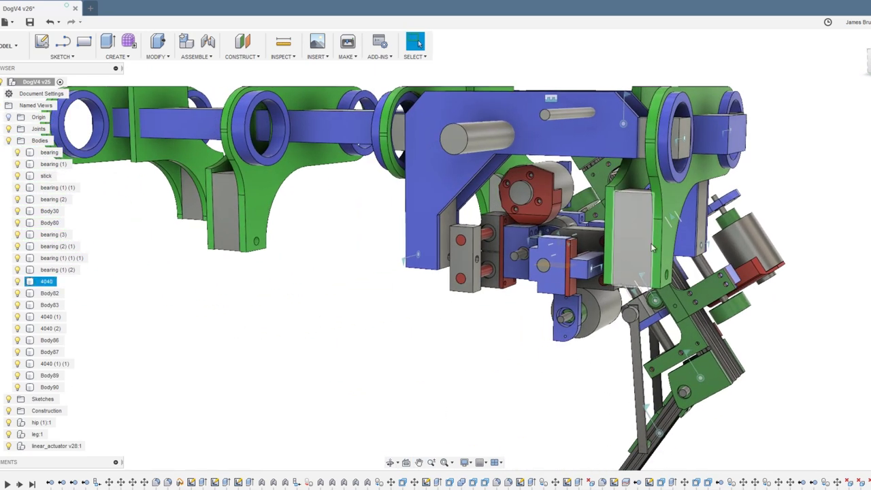
shift+middle_drag(659, 247, 502, 271)
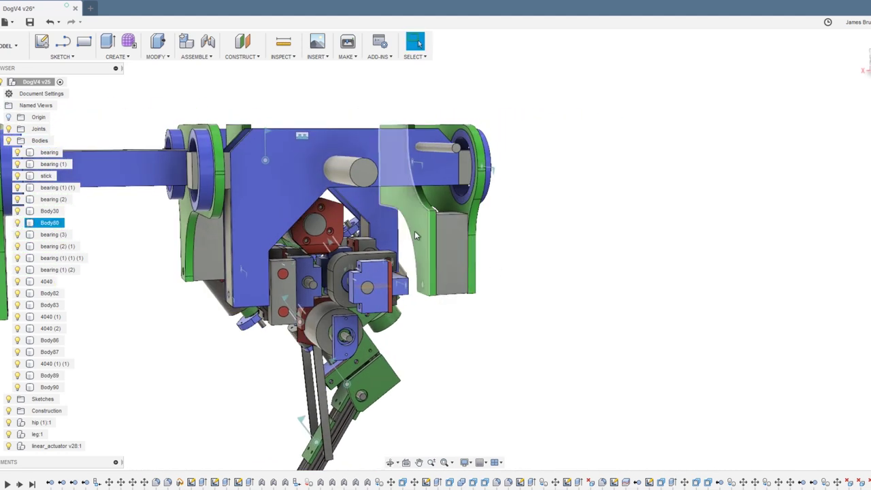
shift+middle_drag(414, 231, 293, 231)
scroll(293, 231, down, 5)
shift+middle_drag(538, 311, 496, 253)
scroll(496, 253, up, 3)
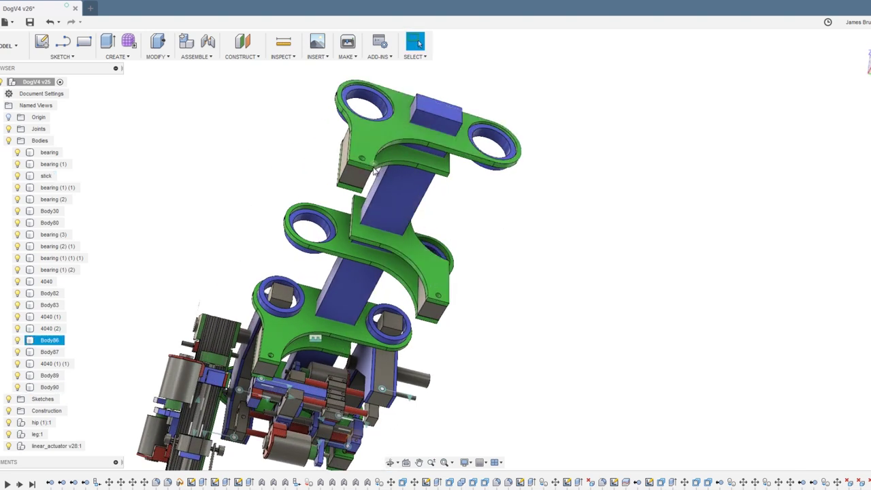
shift+middle_drag(393, 213, 517, 292)
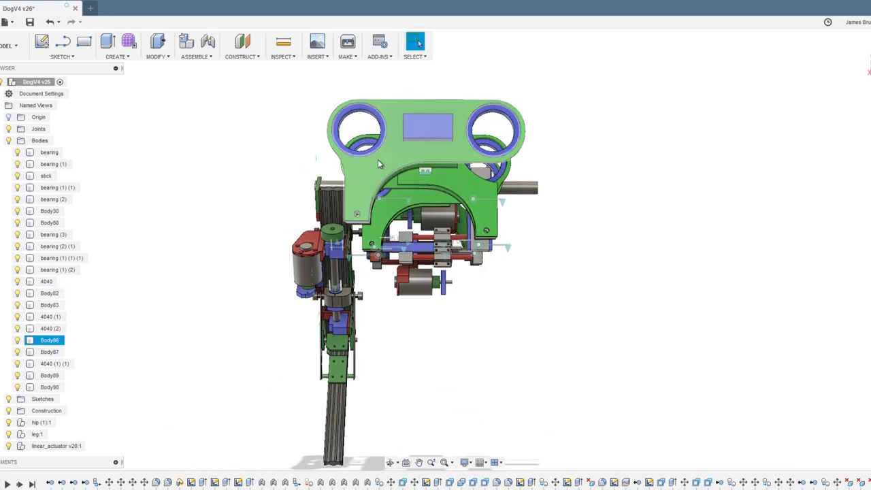
shift+middle_drag(378, 160, 542, 290)
scroll(543, 290, up, 2)
shift+middle_drag(574, 387, 447, 279)
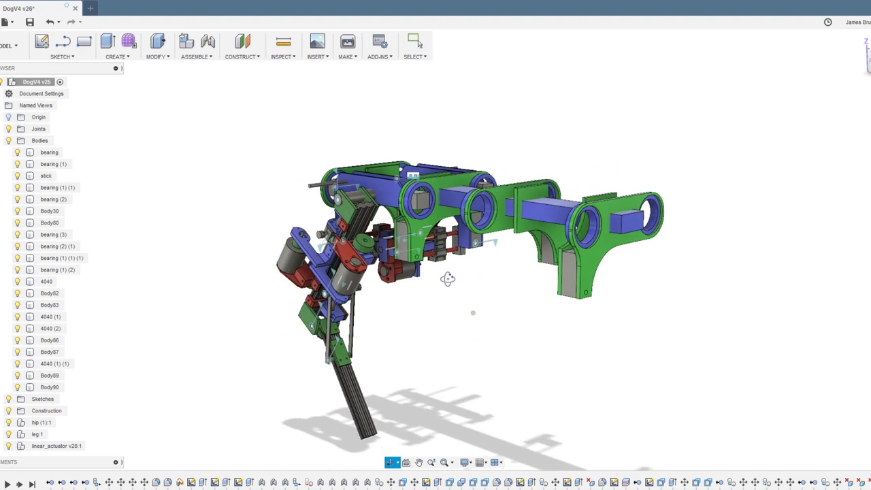
Select the 4040 (1) extrusion and rotate the leg about the hip bearing
scroll(406, 243, up, 2)
click(405, 243)
shift+middle_drag(404, 242, 307, 158)
scroll(339, 228, up, 3)
scroll(338, 227, up, 3)
scroll(339, 227, down, 4)
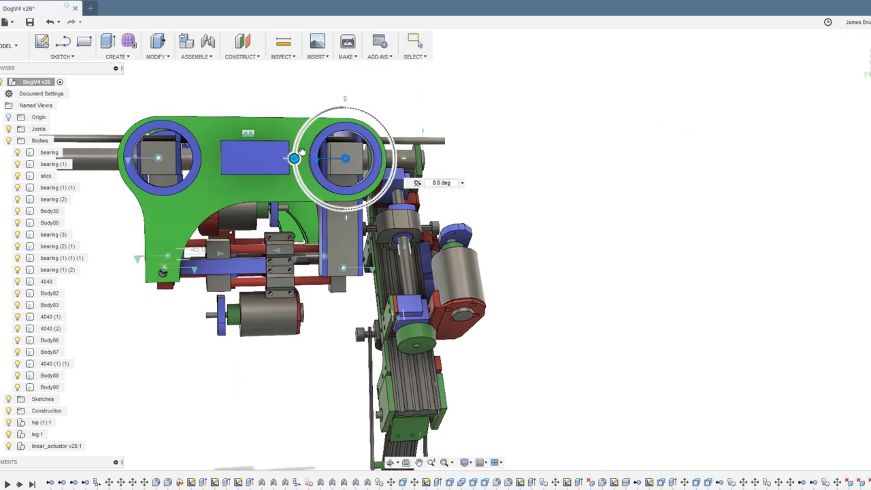
drag(307, 158, 310, 143)
click(504, 295)
Reselect the 4040 (1) body, fit the assembly in view, and swing the leg about its hip again
shift+middle_drag(632, 293, 735, 293)
scroll(501, 256, up, 5)
click(557, 252)
key(F6)
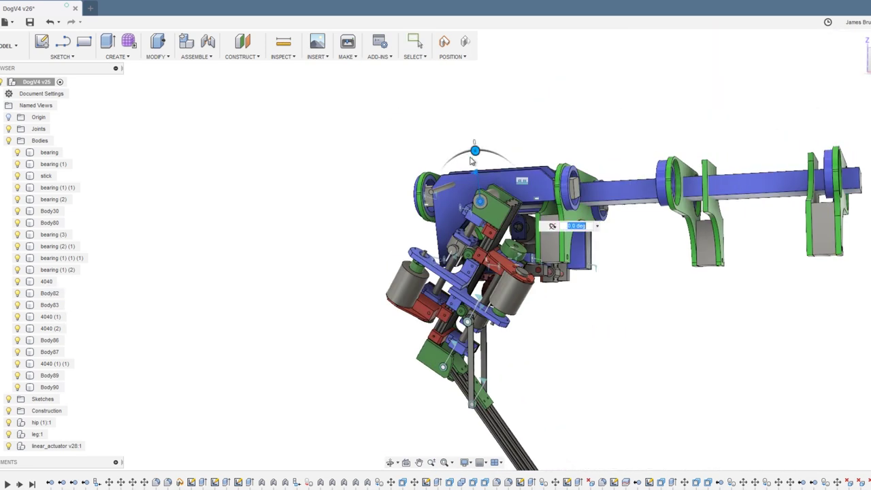
mouse_move(475, 153)
mouse_down()
mouse_move(441, 164)
mouse_move(449, 142)
mouse_move(447, 164)
mouse_move(476, 147)
mouse_up()
key(Return)
key(ctrl+z)
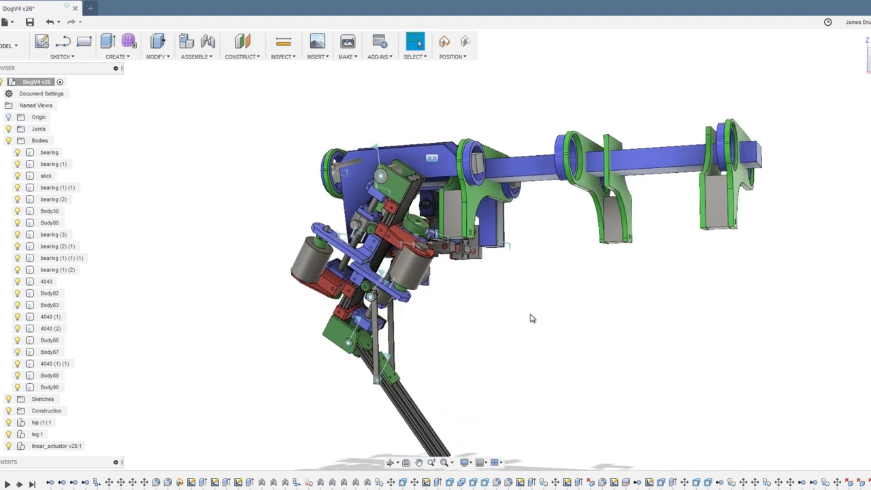
scroll(455, 230, down, 5)
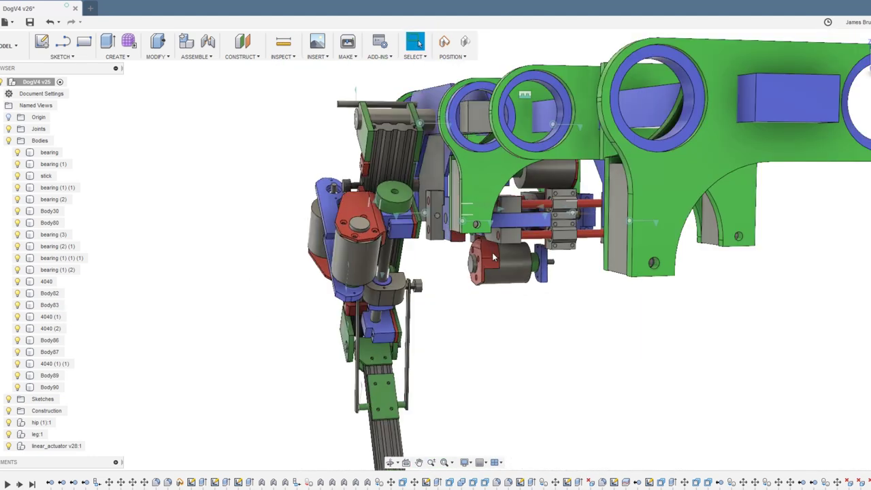
mouse_move(434, 284)
shift+middle_down()
mouse_move(595, 290)
mouse_move(422, 275)
shift+middle_up()
scroll(389, 273, up, 5)
scroll(371, 257, down, 5)
shift+middle_drag(371, 258, 485, 175)
click(513, 164)
scroll(514, 167, up, 5)
scroll(512, 166, down, 6)
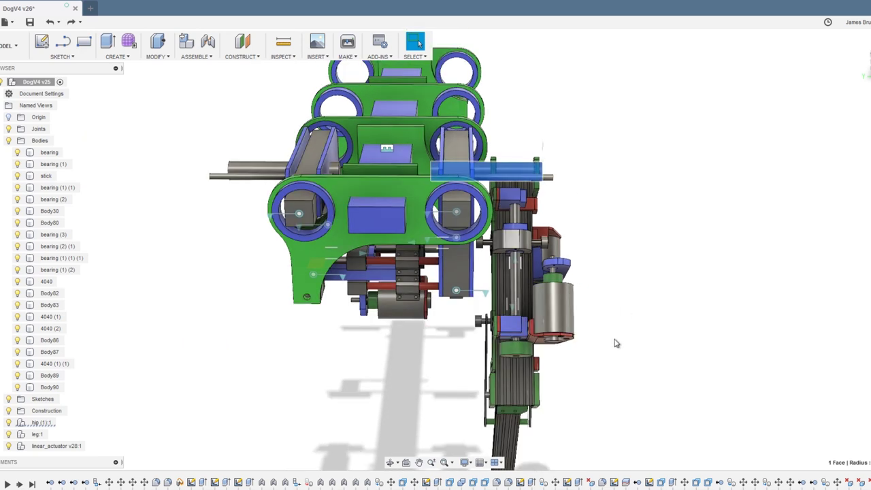
scroll(616, 347, down, 2)
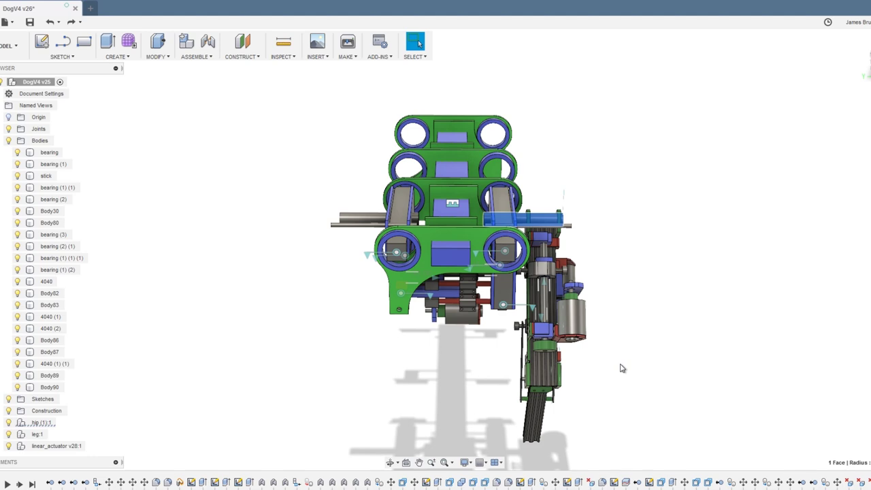
shift+middle_drag(621, 368, 663, 341)
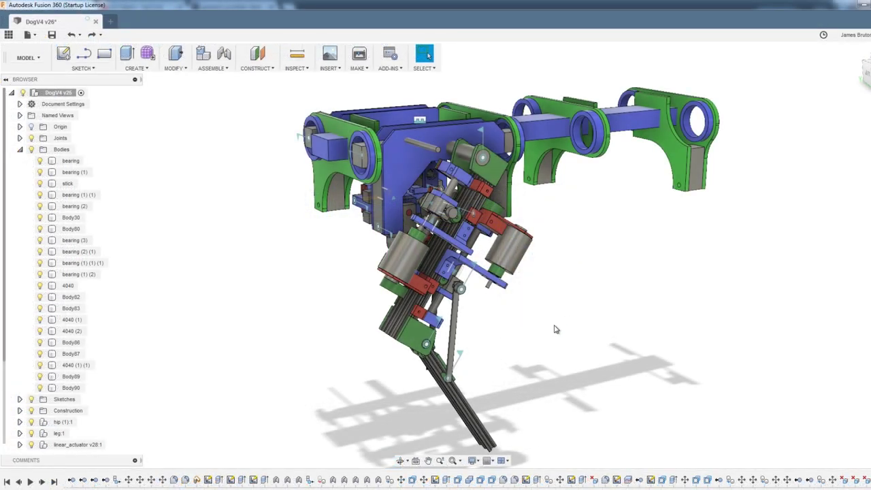
shift+middle_drag(579, 337, 521, 322)
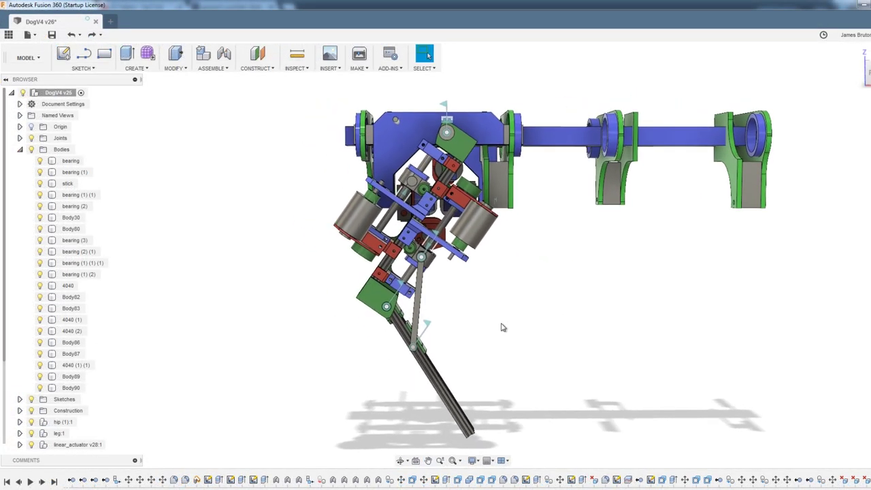
shift+middle_drag(494, 241, 584, 344)
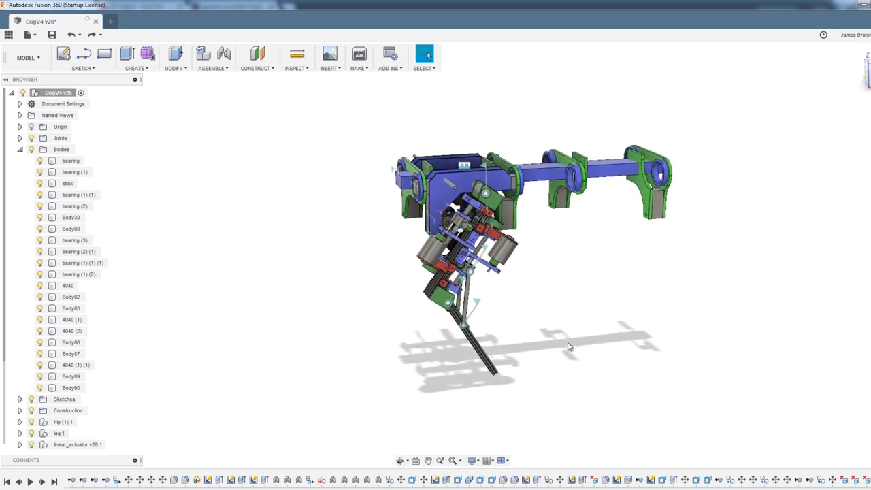
shift+middle_drag(531, 320, 442, 300)
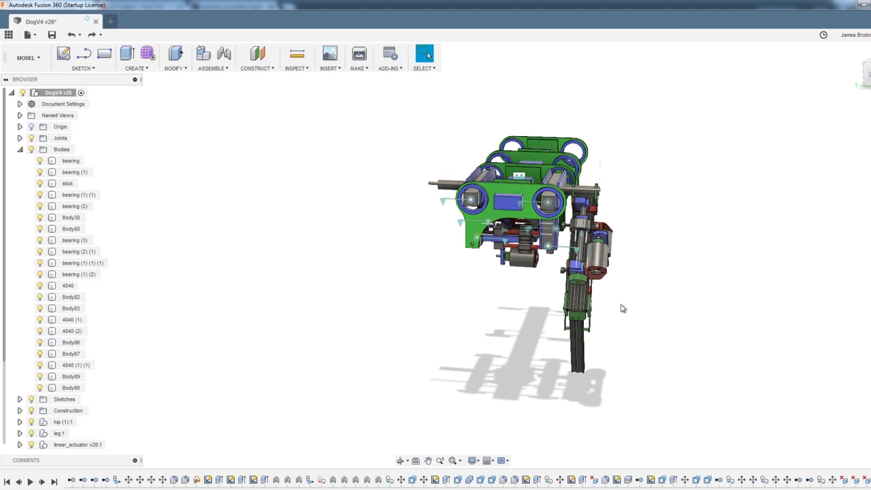
scroll(621, 309, up, 5)
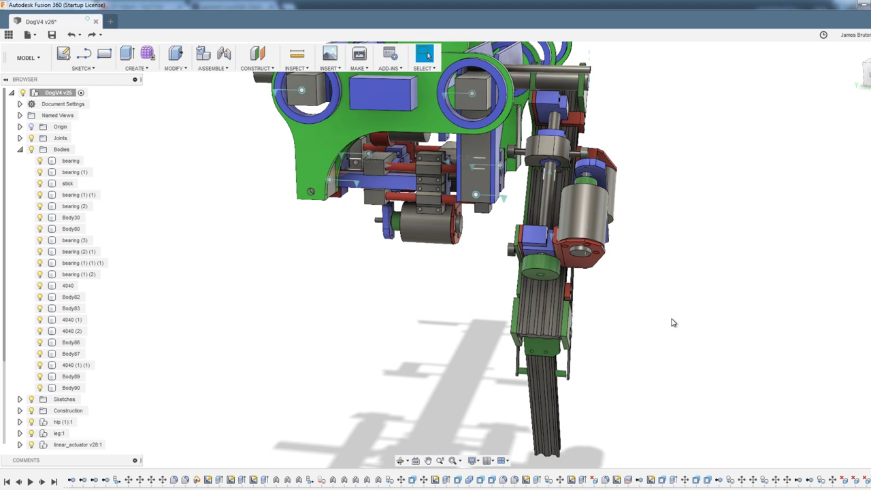
shift+middle_drag(640, 329, 652, 325)
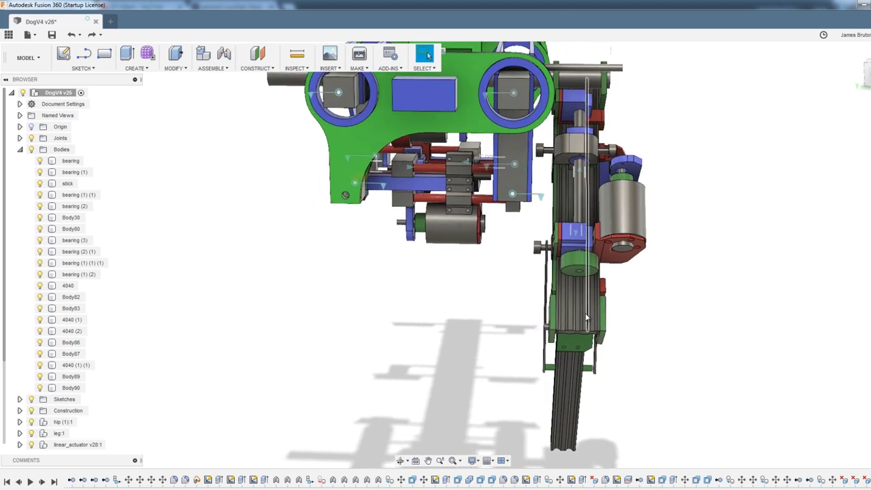
shift+middle_drag(583, 302, 402, 307)
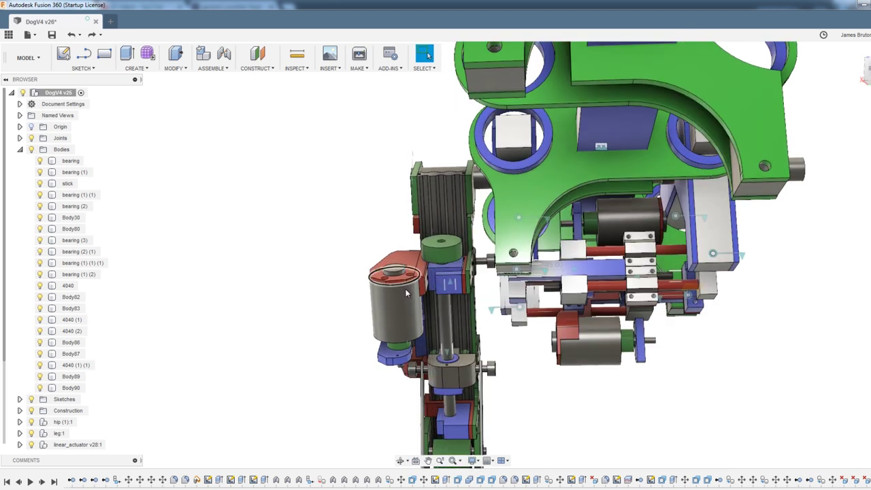
shift+middle_drag(410, 263, 399, 243)
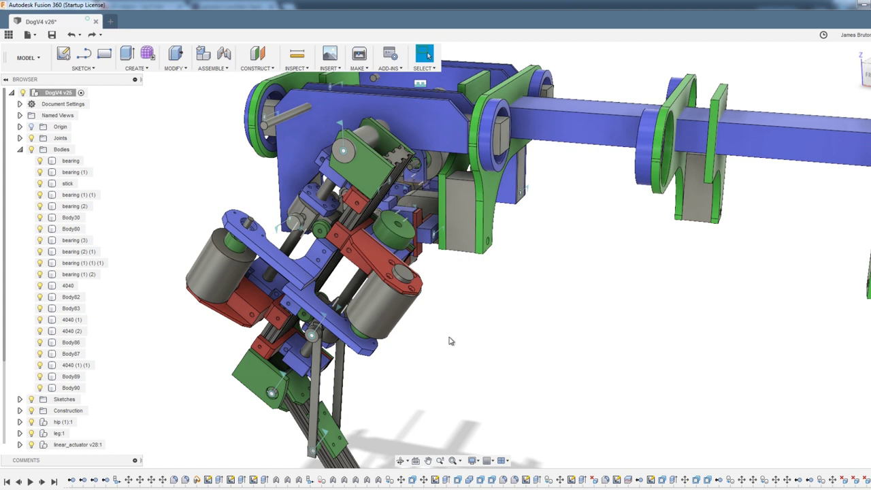
shift+middle_drag(458, 352, 509, 310)
scroll(503, 344, down, 3)
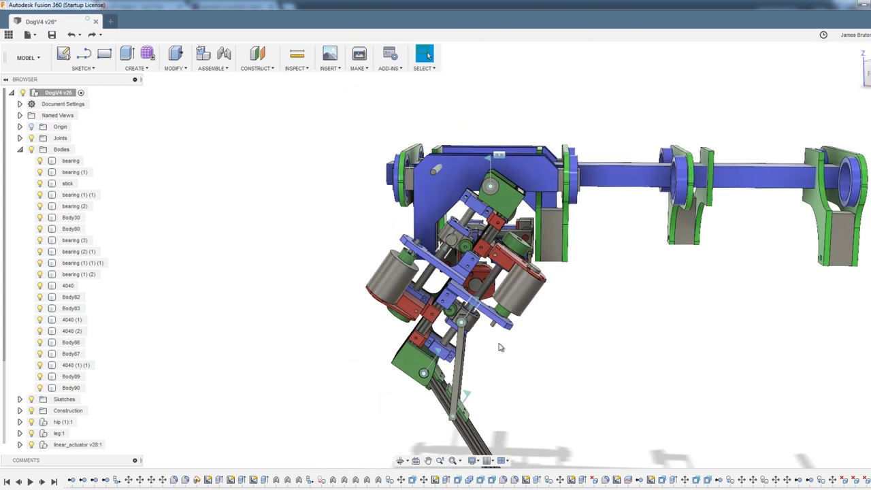
shift+middle_drag(510, 362, 497, 334)
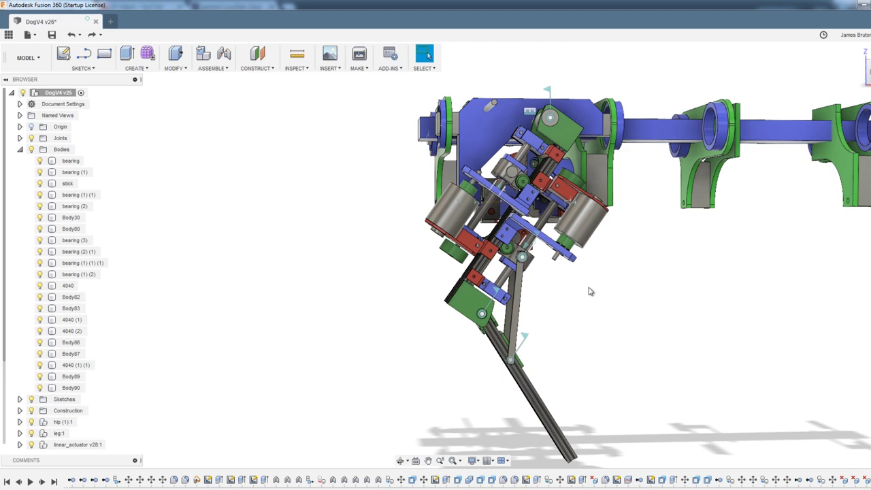
shift+middle_drag(590, 291, 497, 201)
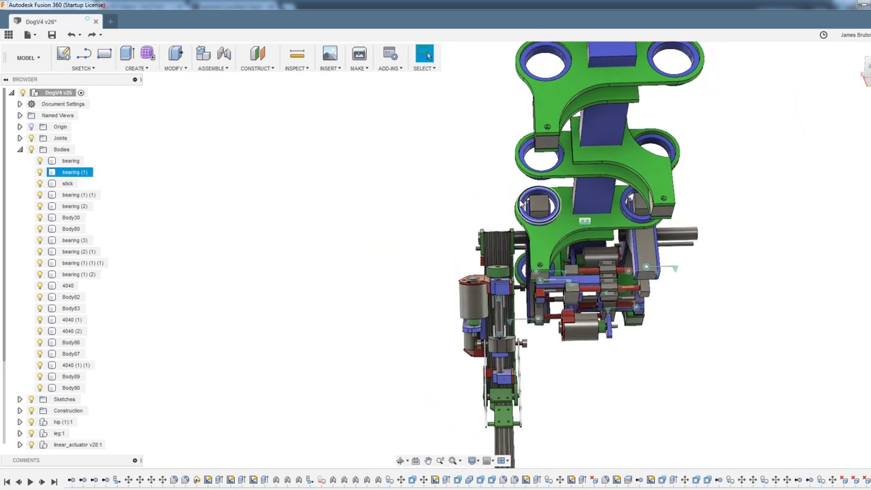
scroll(514, 208, up, 3)
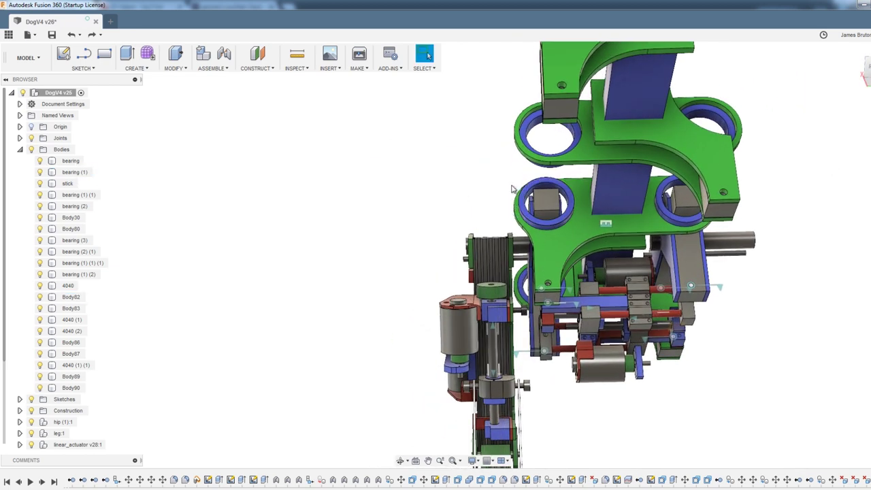
shift+middle_drag(389, 175, 528, 317)
scroll(559, 358, up, 1)
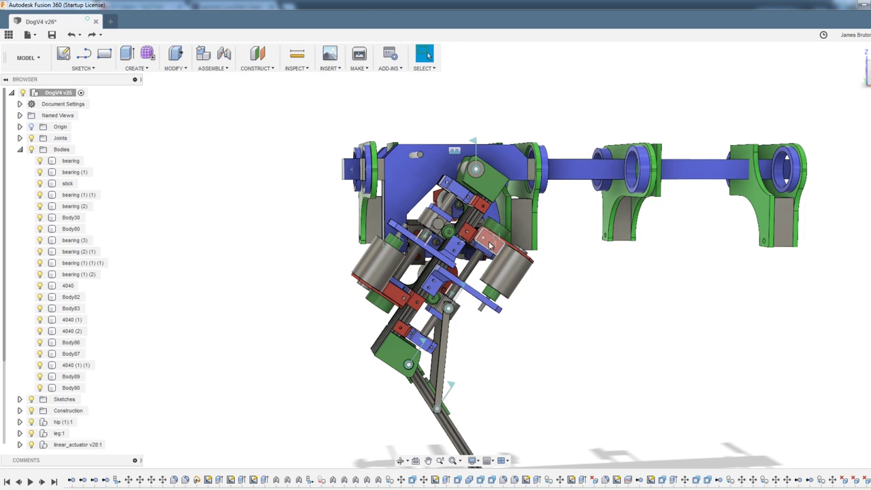
shift+middle_drag(538, 378, 551, 318)
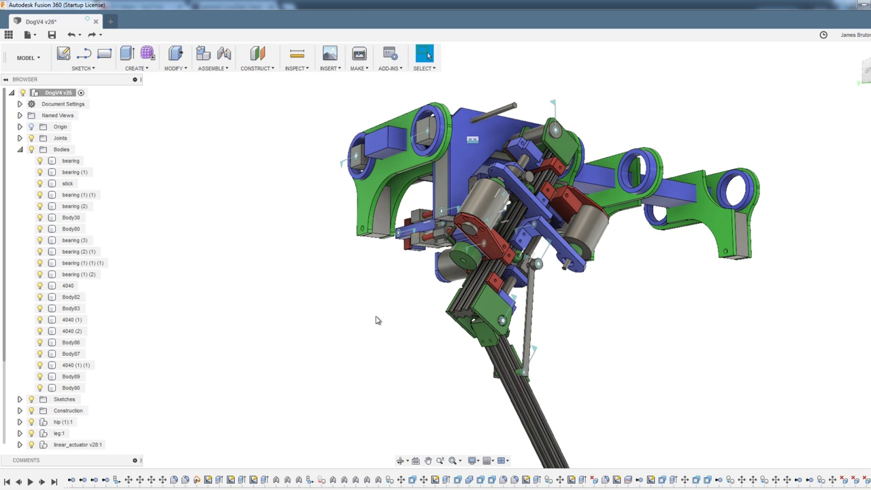
key(F6)
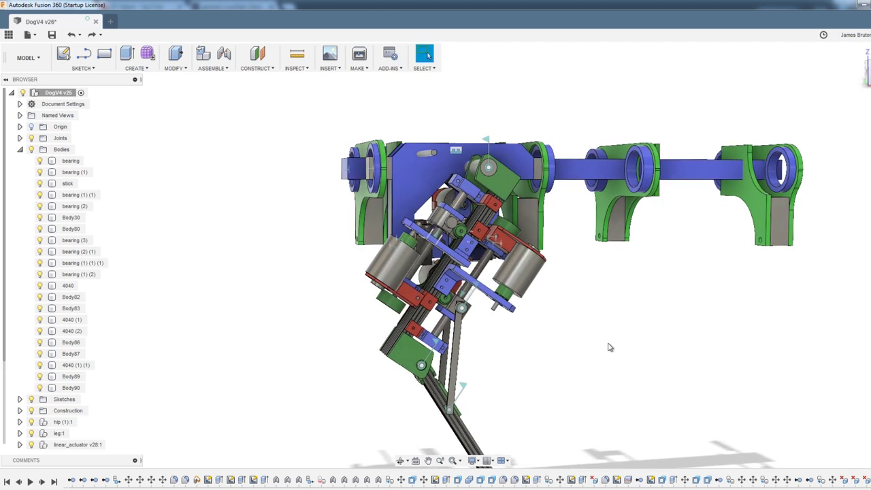